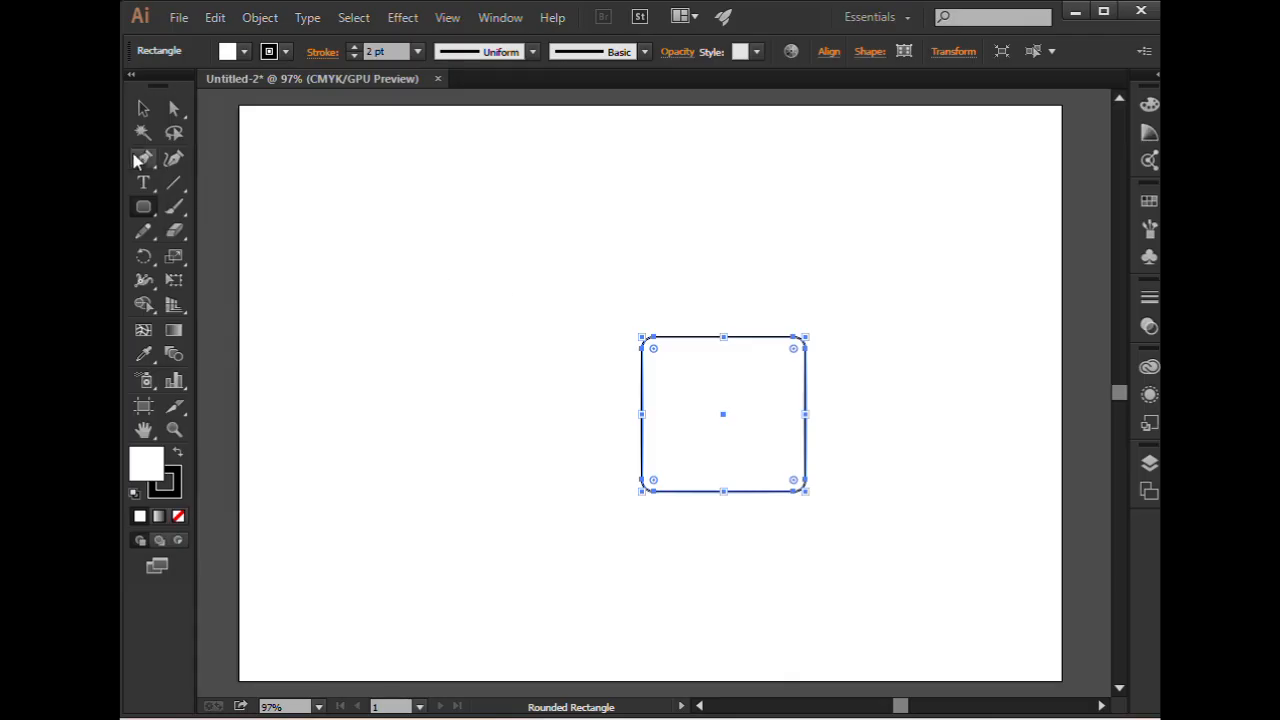
Move the rounded square to the right side of the artboard and deselect it
left_click(143, 108)
left_click(706, 284)
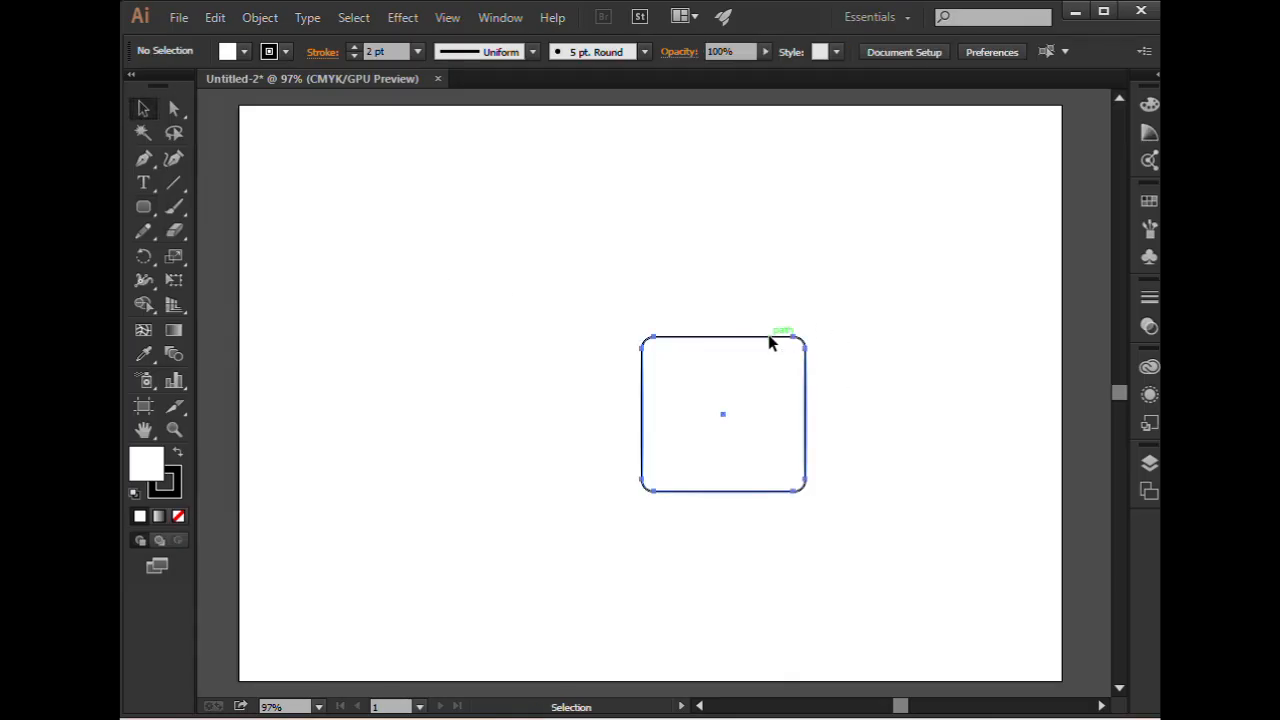
left_click(770, 343)
left_click_drag(810, 414, 806, 414)
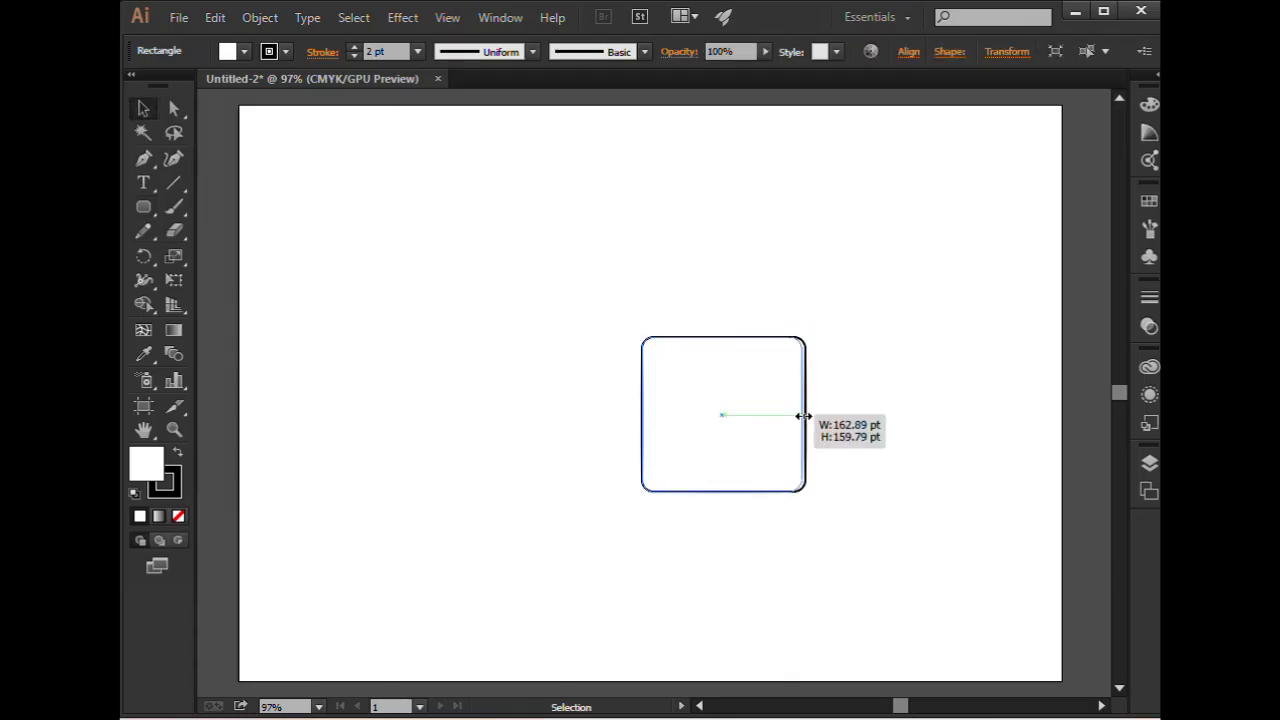
left_click(811, 429)
left_click_drag(680, 341, 849, 347)
left_click(720, 295)
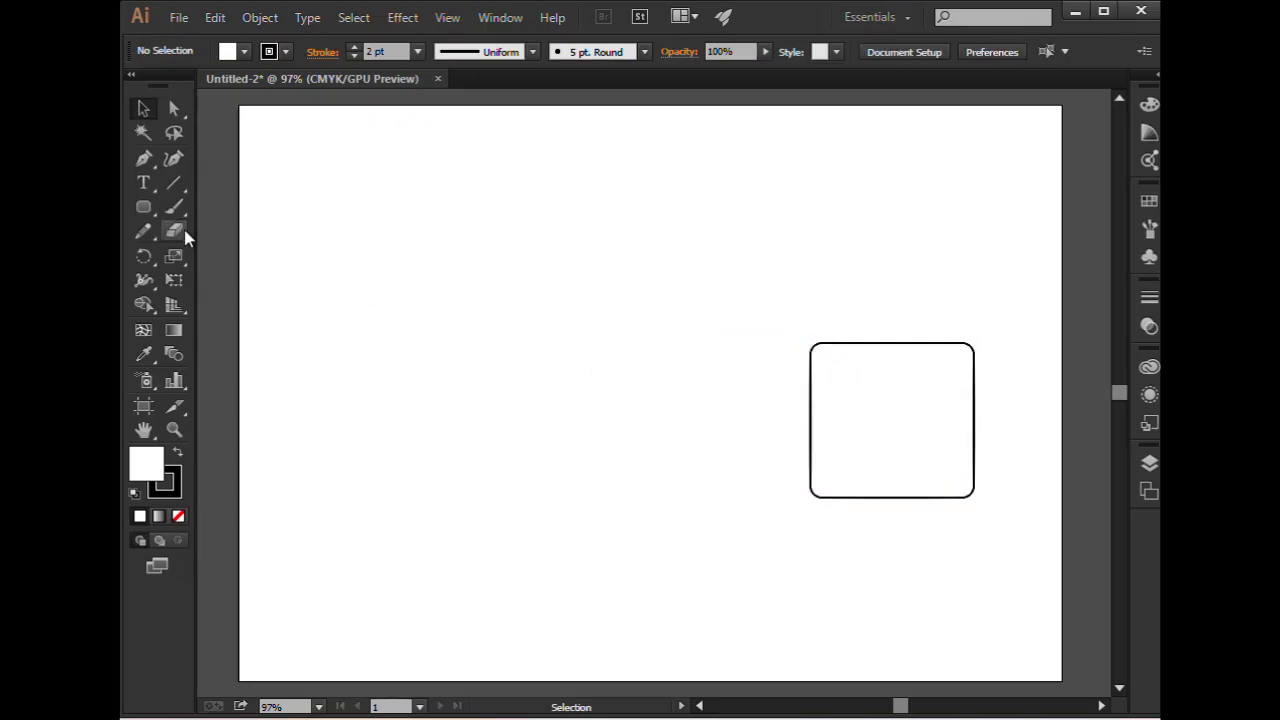
Draw a wide rectangle on the empty area left of the rounded square
left_click(143, 207)
left_click(215, 207)
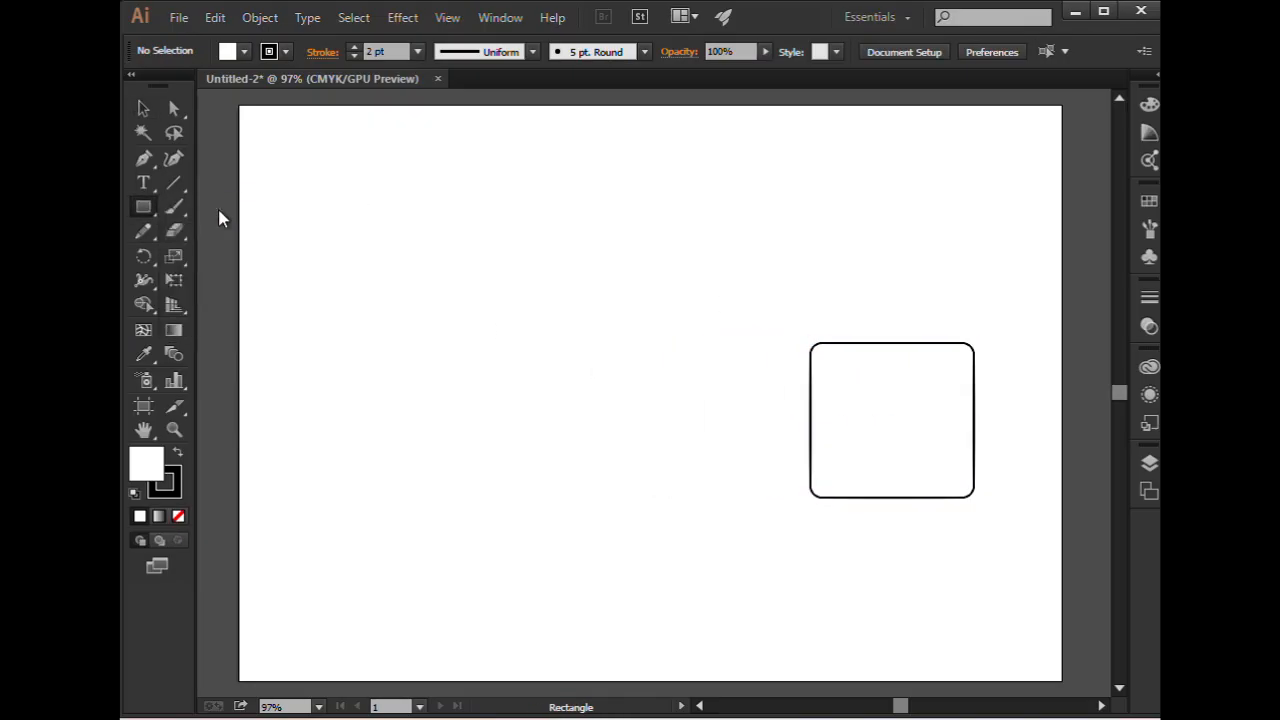
mouse_move(376, 278)
left_mouse_down()
mouse_move(545, 420)
mouse_move(642, 414)
mouse_move(647, 398)
mouse_move(669, 403)
mouse_move(654, 414)
mouse_move(681, 411)
left_mouse_up()
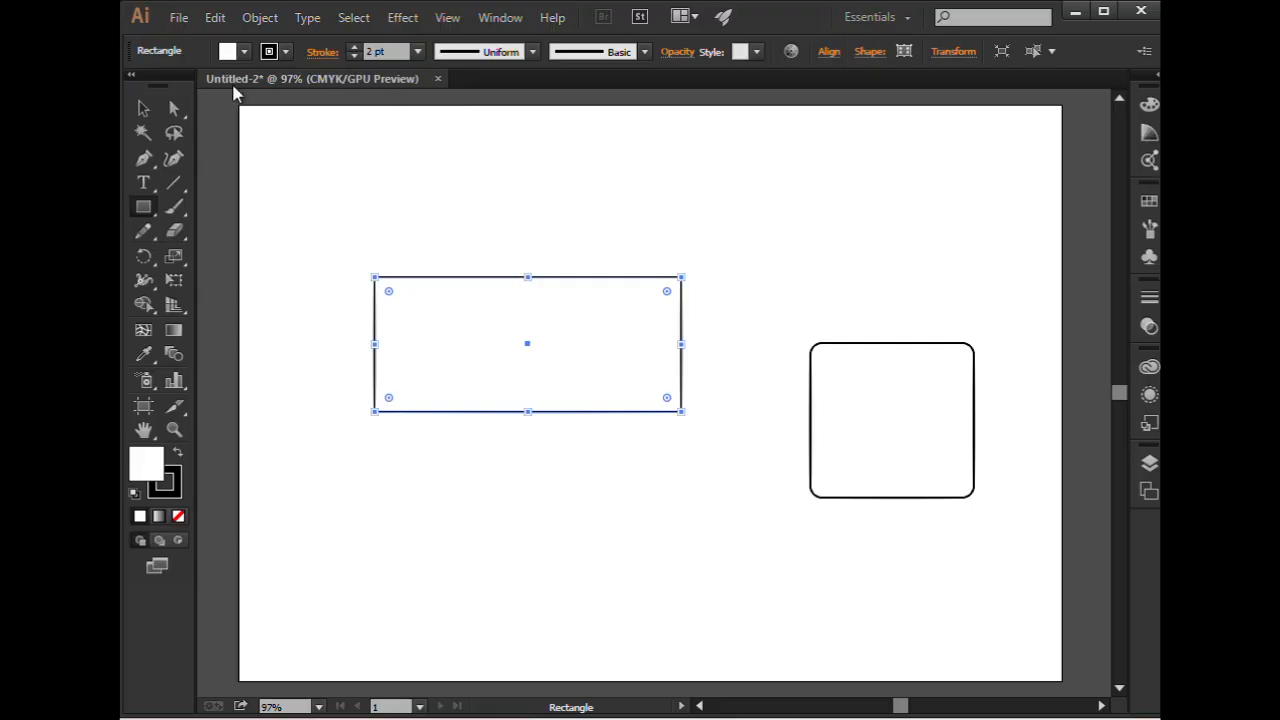
left_click(143, 108)
left_click(600, 240)
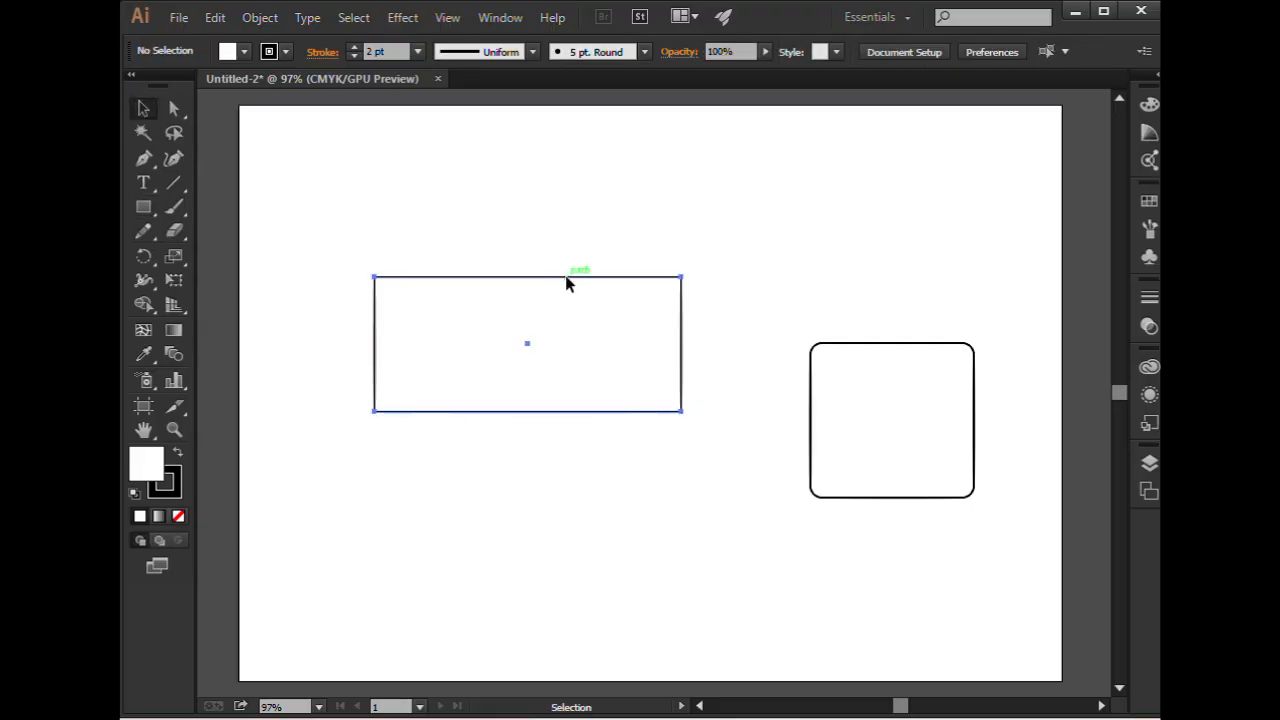
Arrange the two shapes mid-artboard so the rectangle is centred over the upper half of the rounded square
left_click_drag(565, 283, 643, 264)
left_click_drag(846, 349, 638, 376)
left_click_drag(636, 265, 720, 316)
left_click(922, 288)
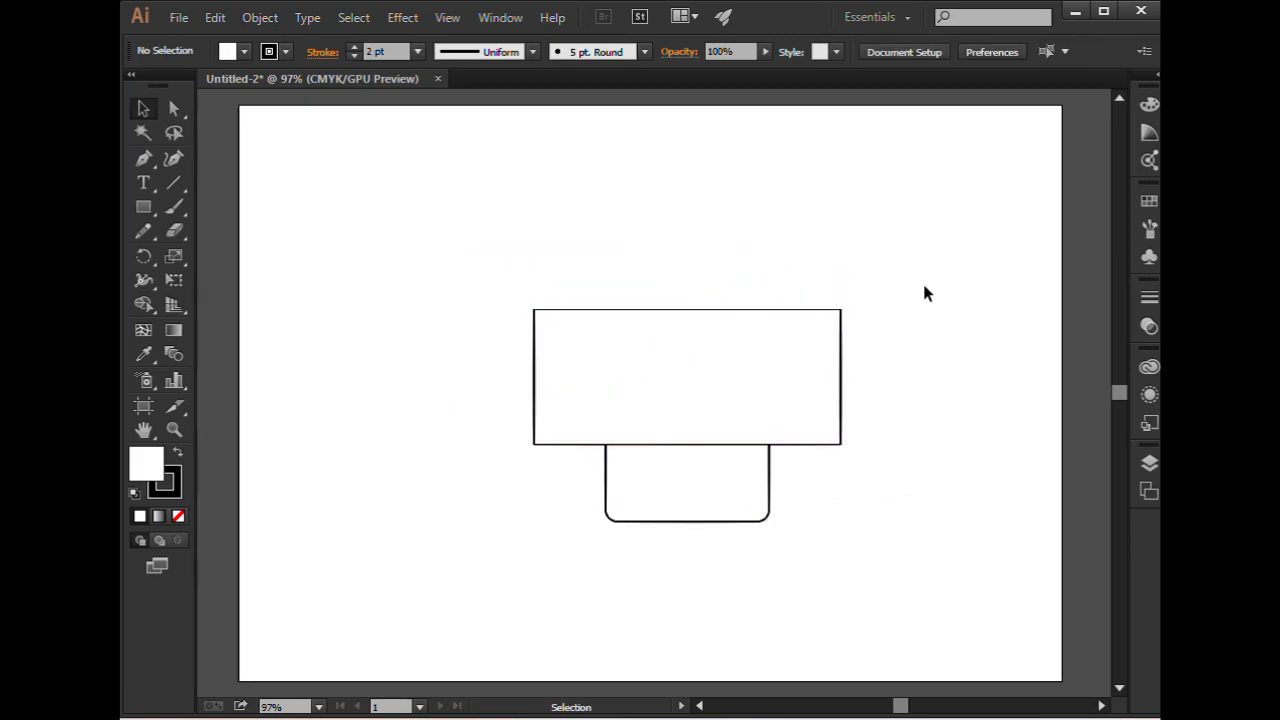
left_click(537, 355)
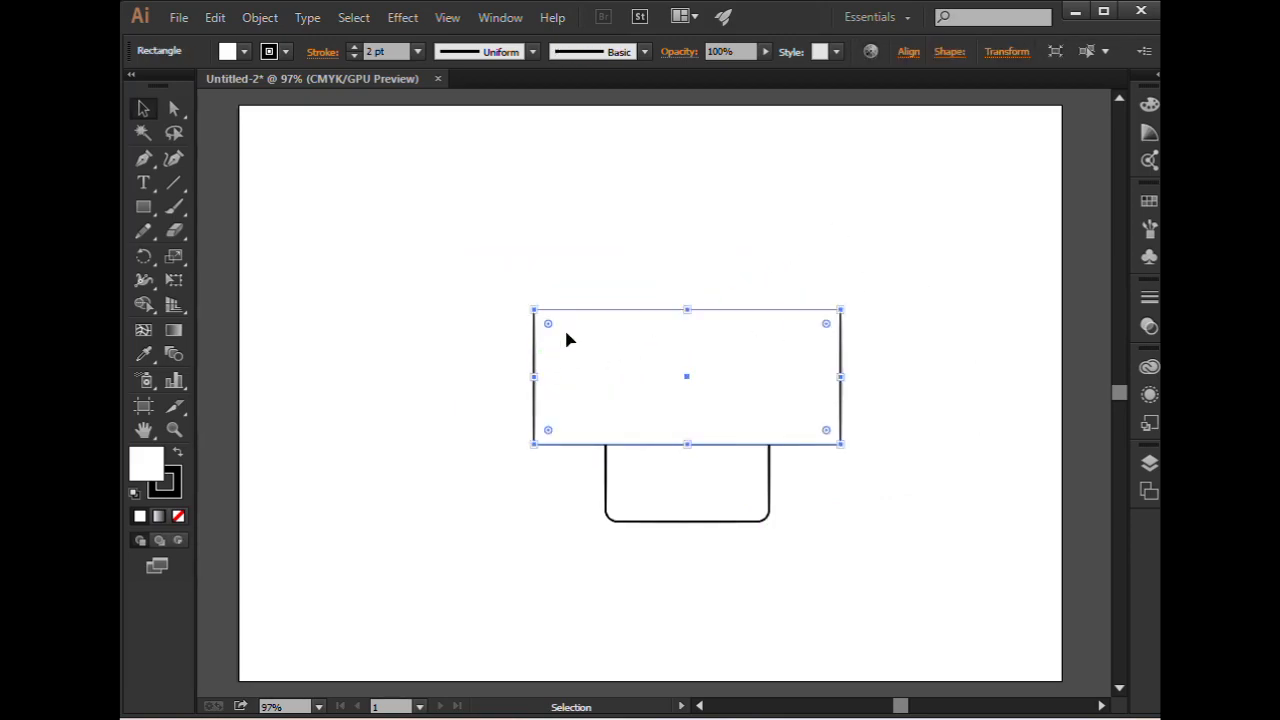
left_click(940, 295)
Add an anchor point at the midpoint of each of the wide rectangle's four sides
left_click(841, 399)
left_click(144, 162)
left_click_drag(146, 170, 195, 178)
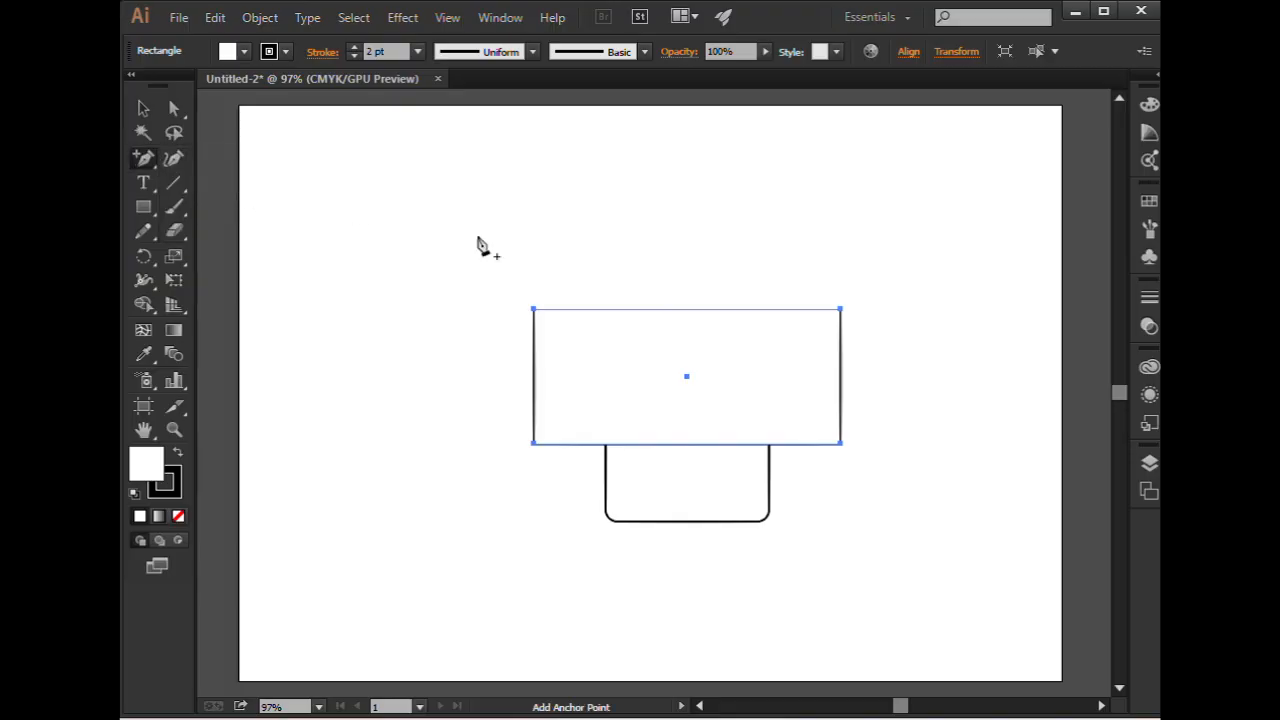
left_click(534, 378)
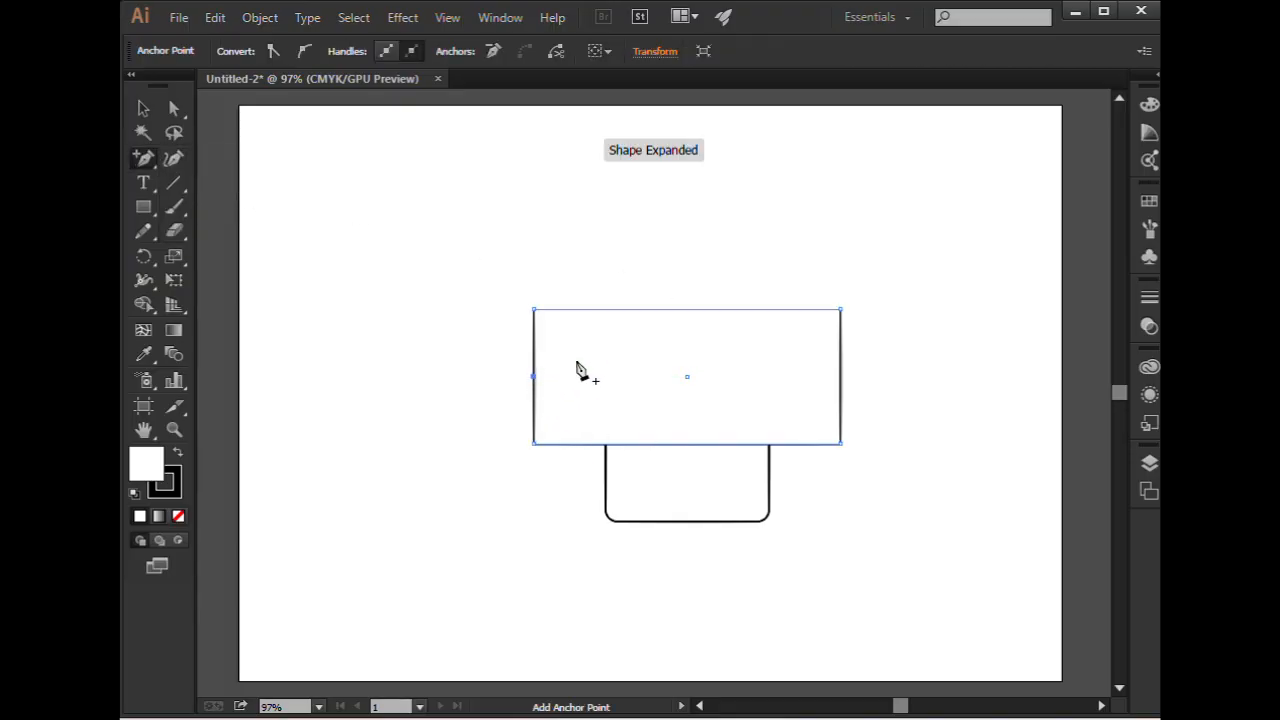
left_click(687, 310)
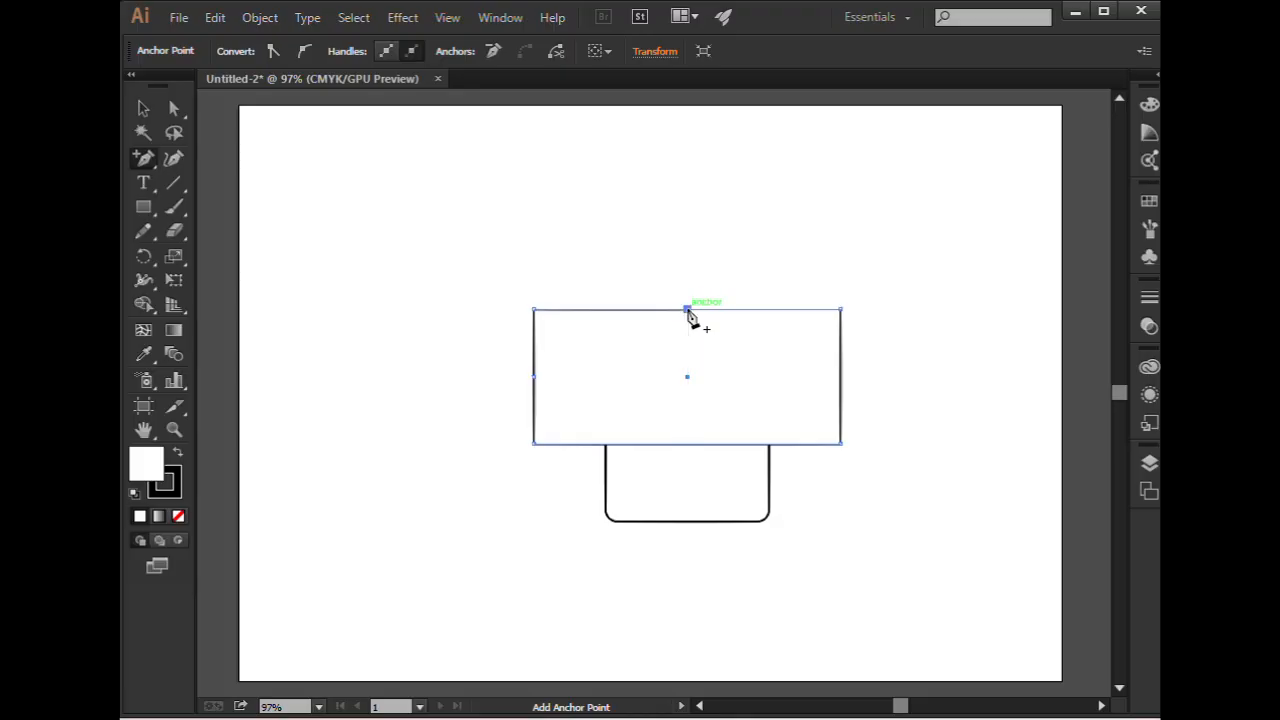
left_click(687, 443)
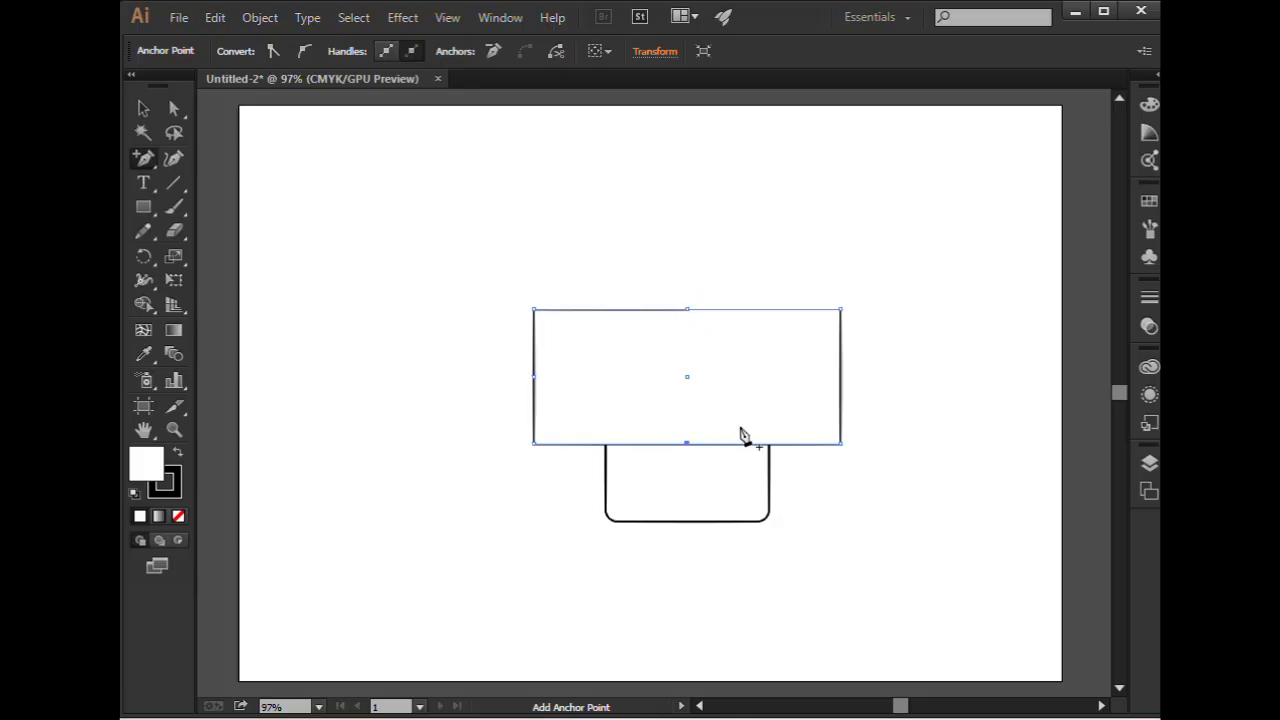
left_click(840, 377)
Delete the rectangle's four corner anchor points to turn it into a diamond
left_click_drag(151, 171, 215, 213)
left_click(534, 310)
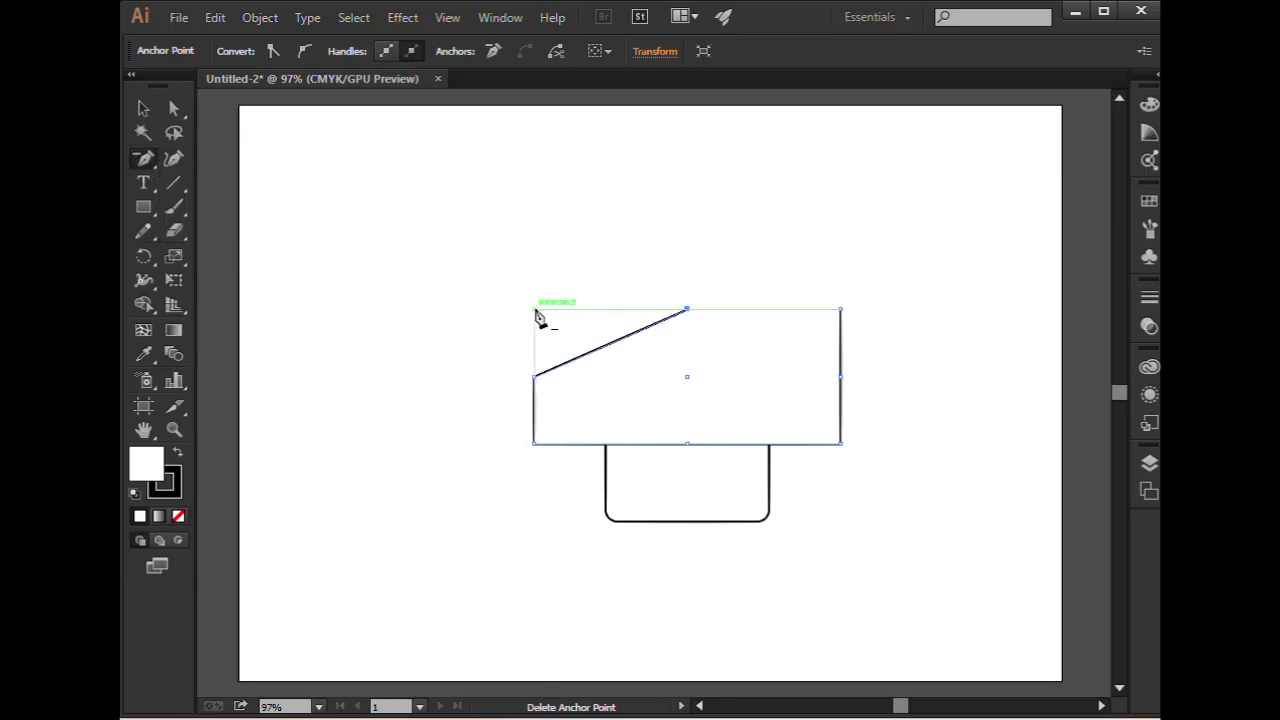
left_click(841, 310)
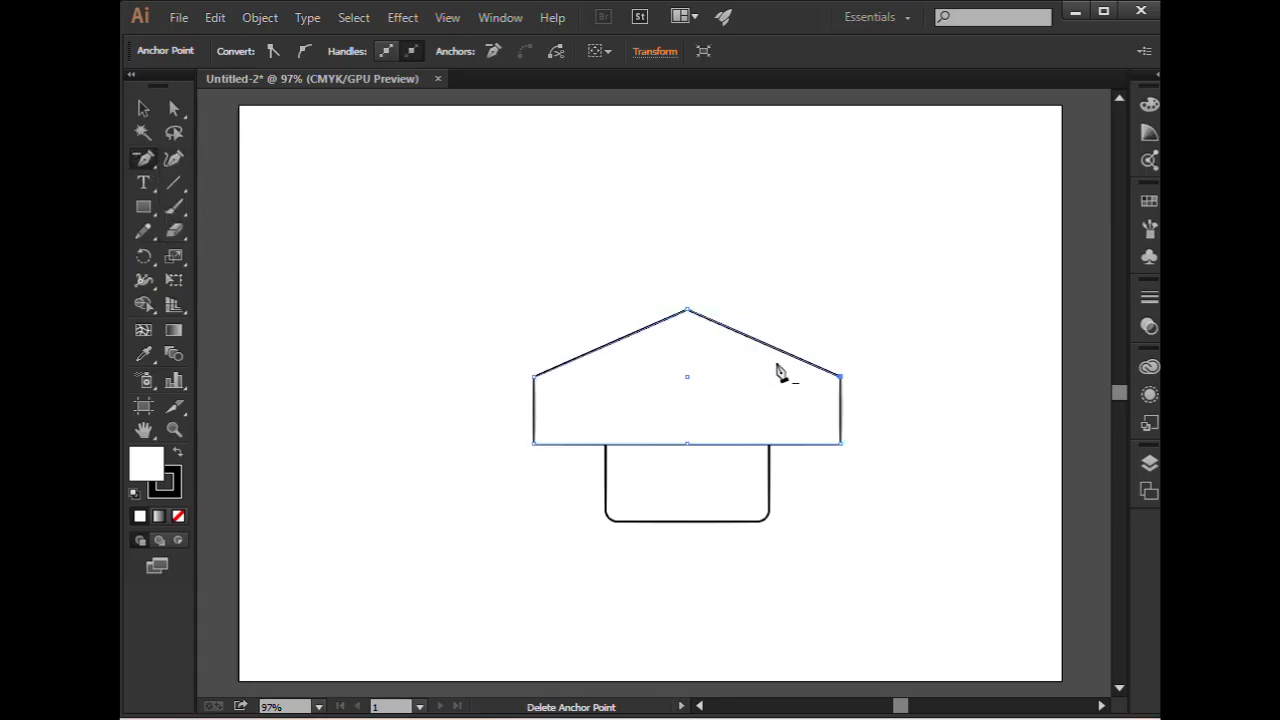
left_click(535, 443)
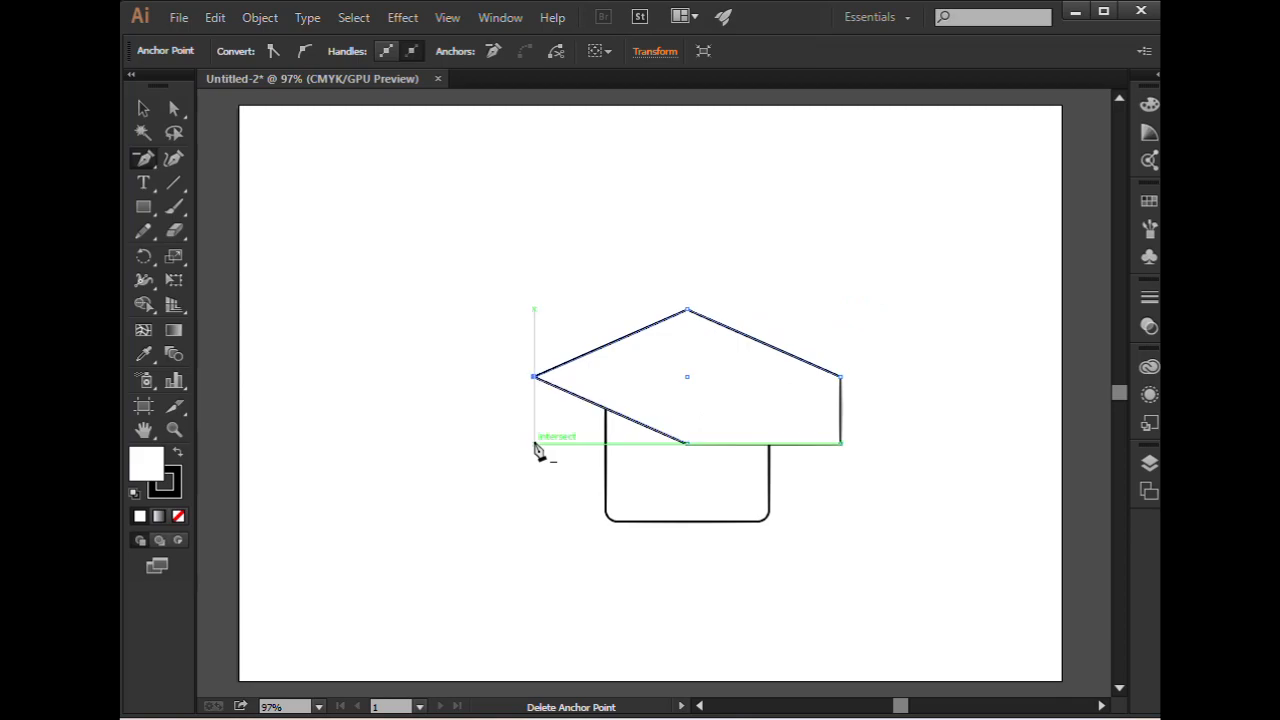
left_click(841, 443)
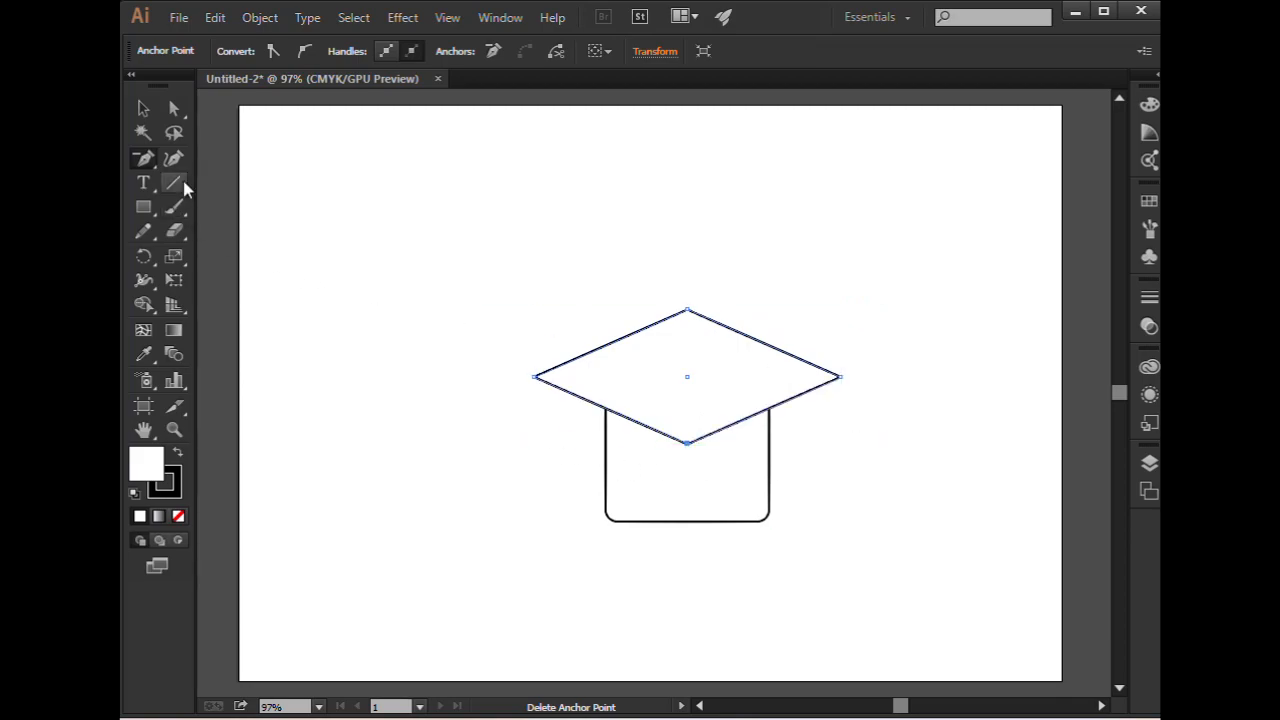
left_click(142, 107)
left_click(440, 273)
Enlarge the diamond slightly about its centre in proportion, and nudge it down over the rounded square
left_click(683, 377)
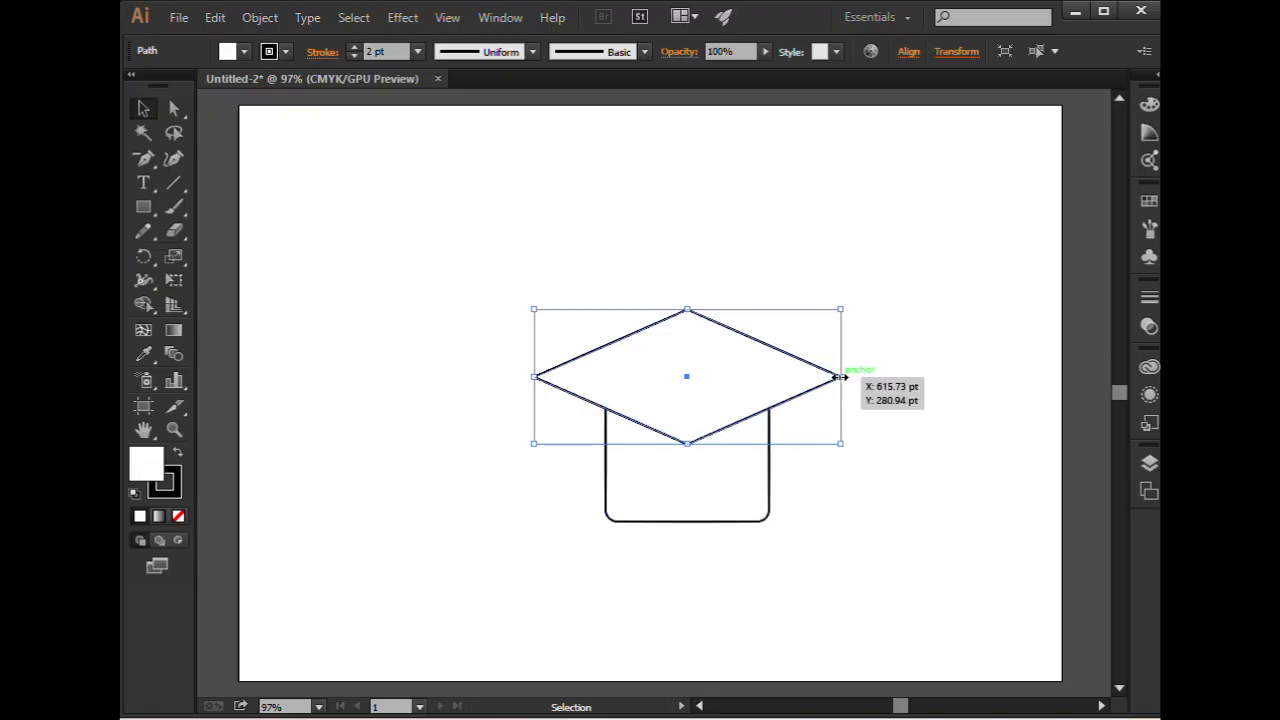
left_click_drag(840, 377, 866, 370)
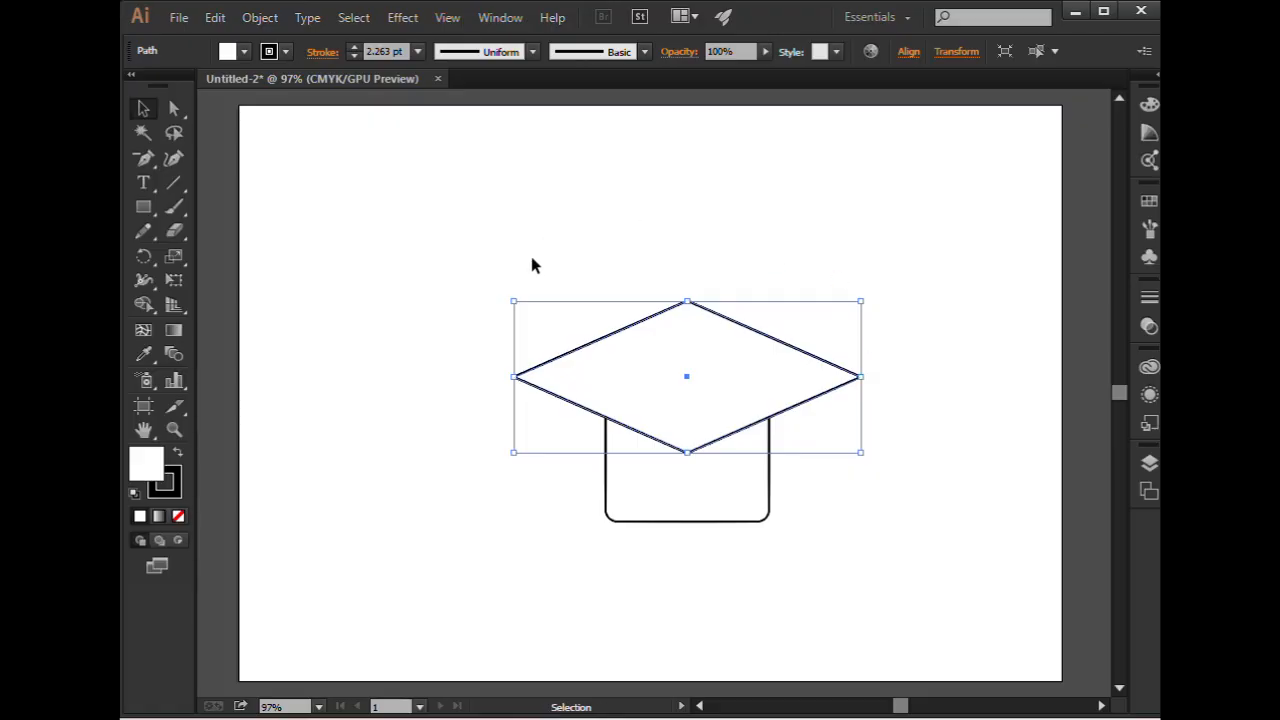
left_click(266, 203)
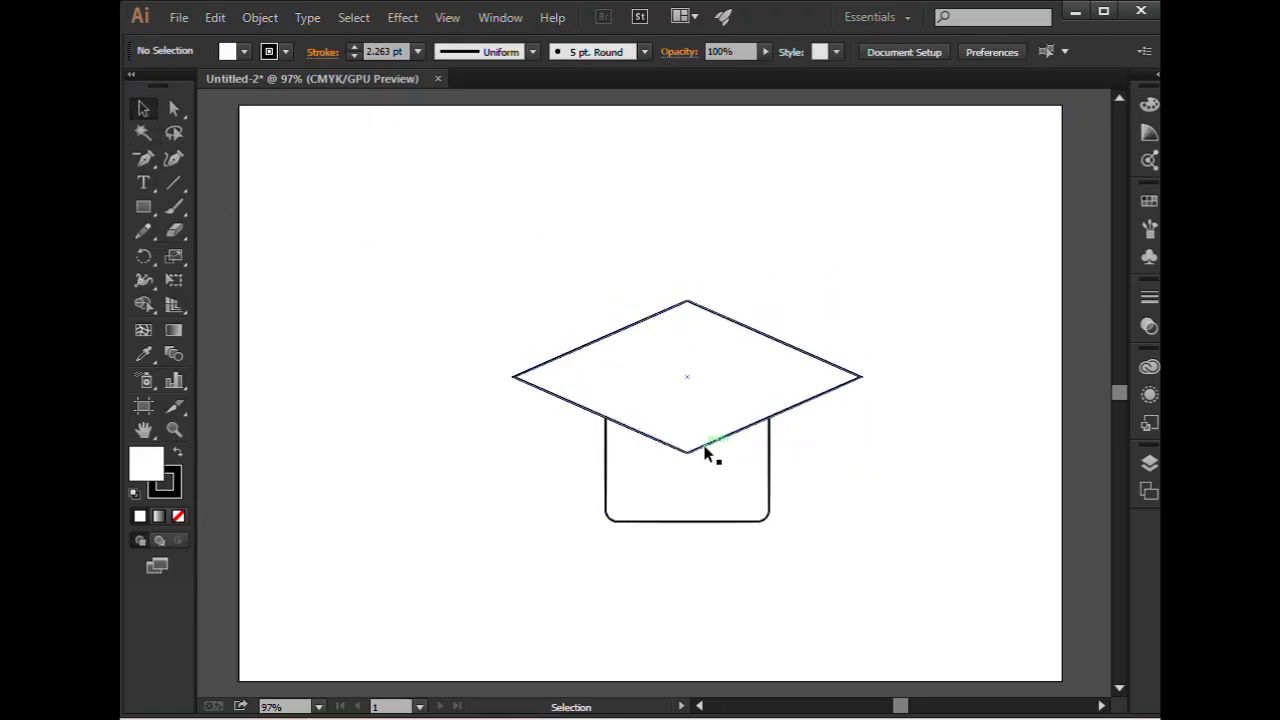
left_click_drag(703, 453, 703, 459)
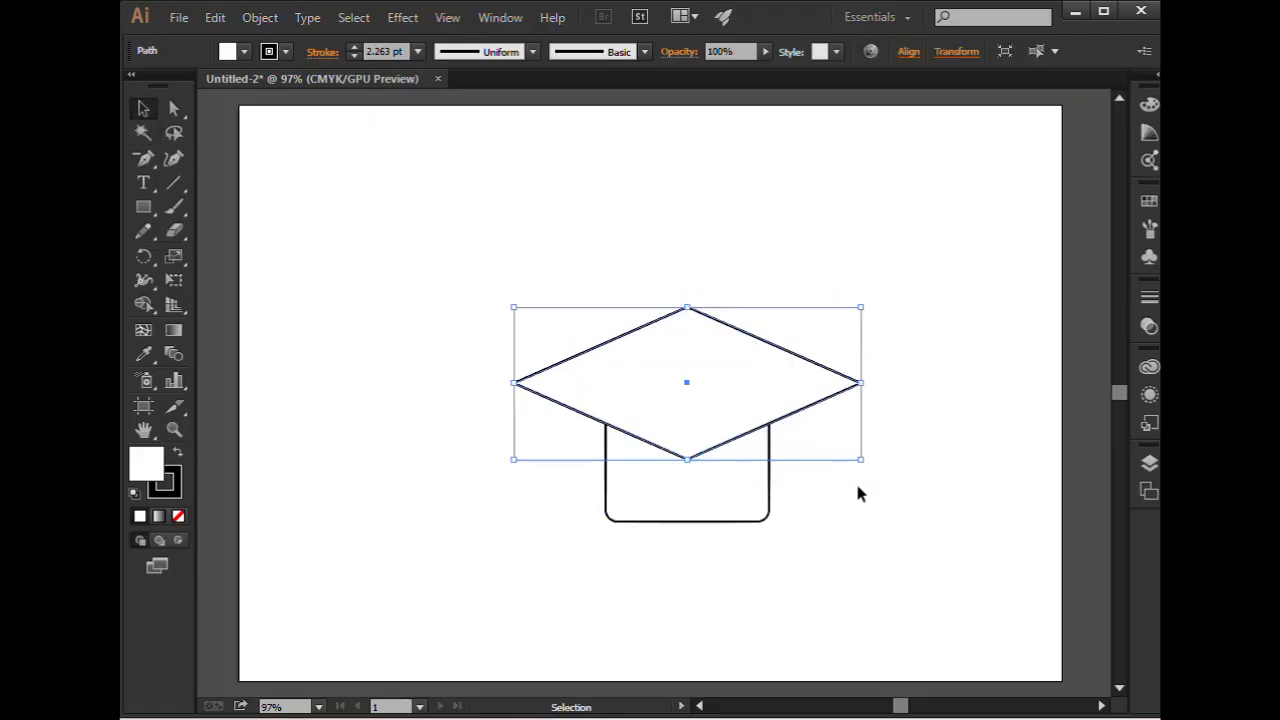
left_click(856, 488)
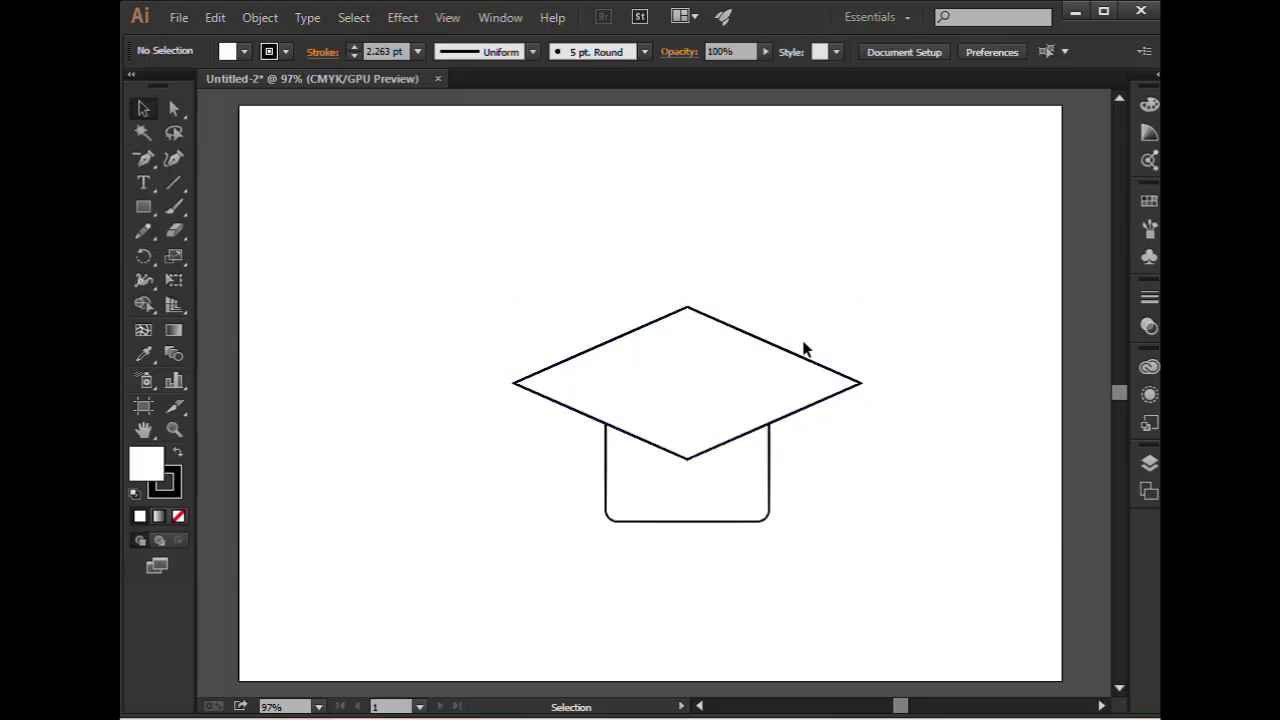
Set the diamond's fill to None
left_click(771, 494)
left_click(848, 414)
left_click(825, 376)
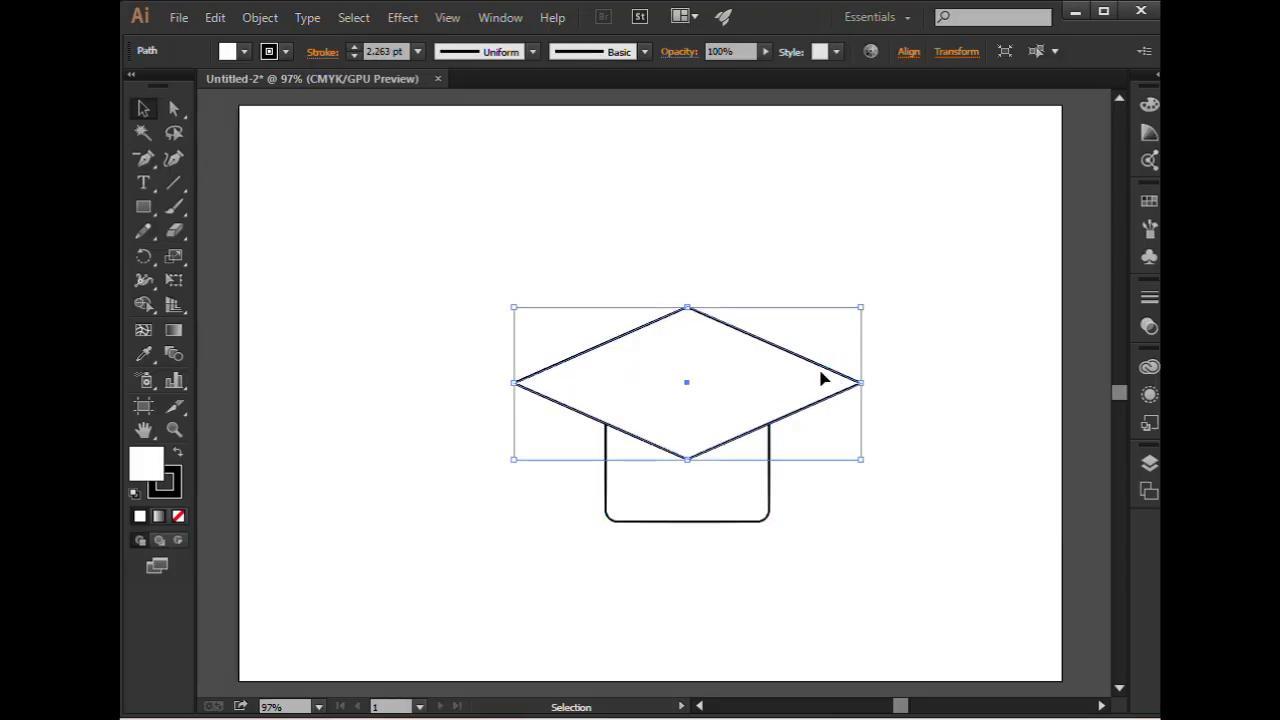
left_click(245, 54)
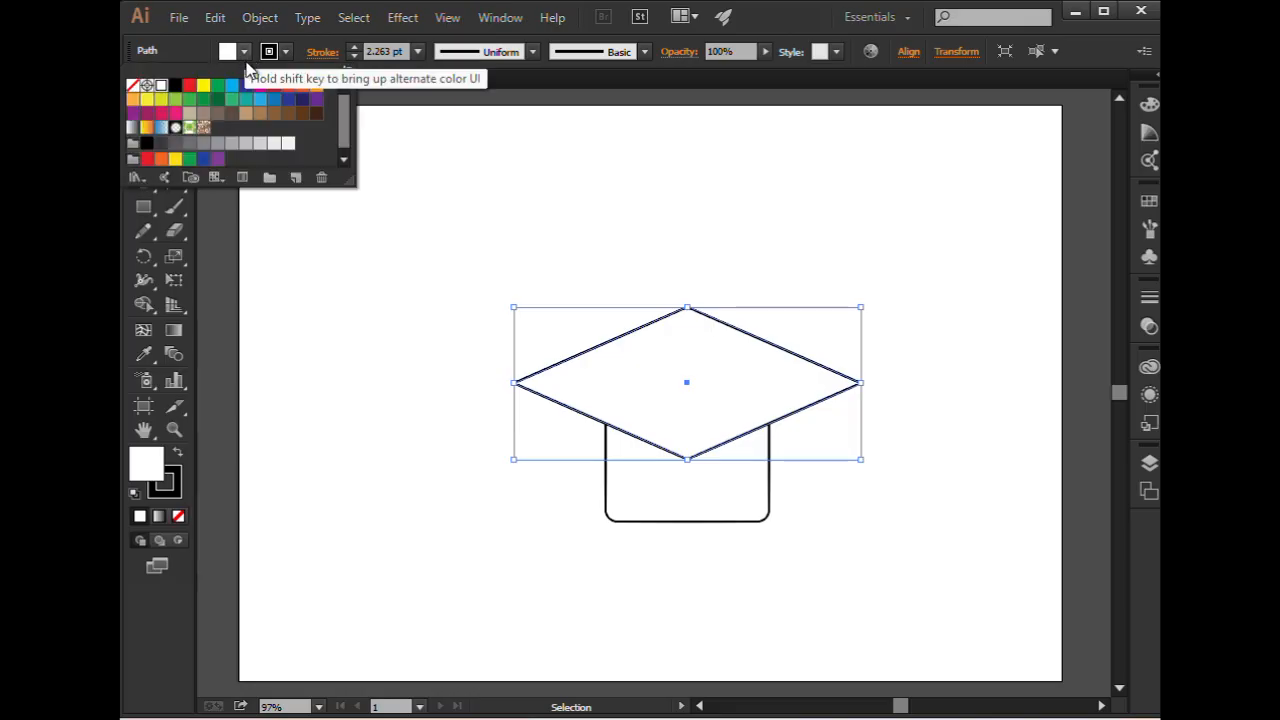
left_click(133, 87)
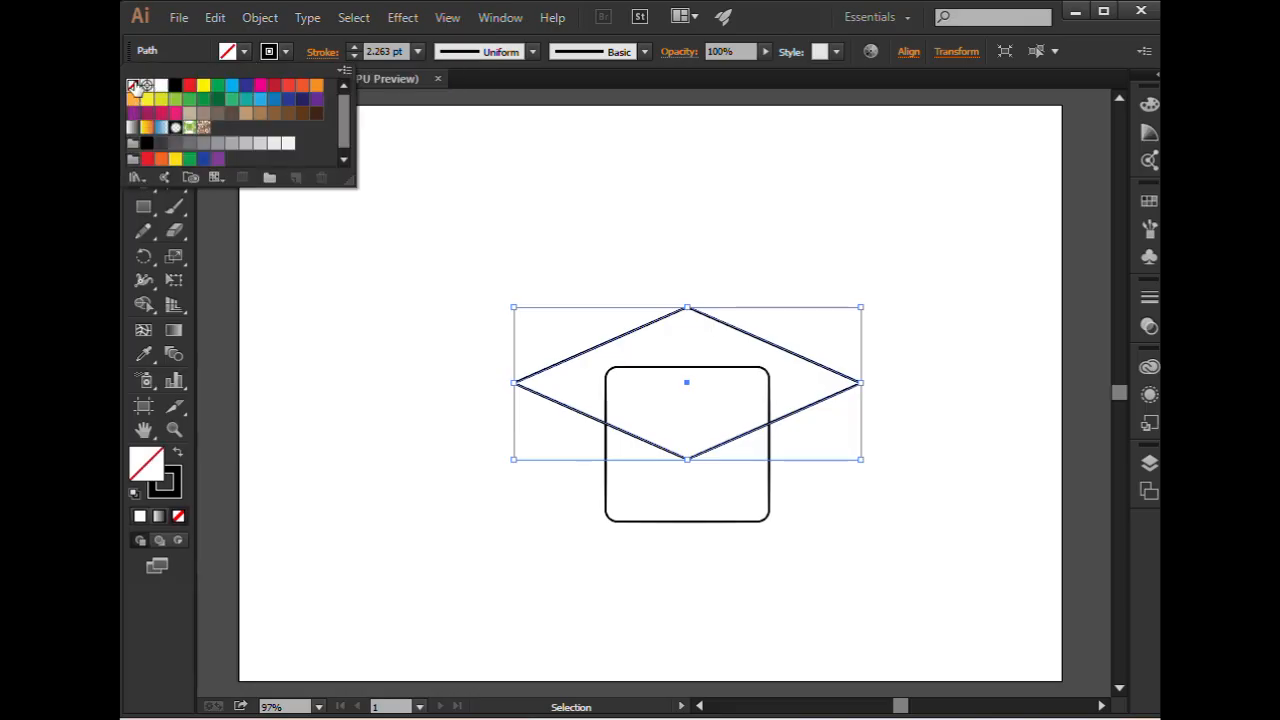
Set the rounded square's fill to None
left_click(785, 557)
left_click(769, 505)
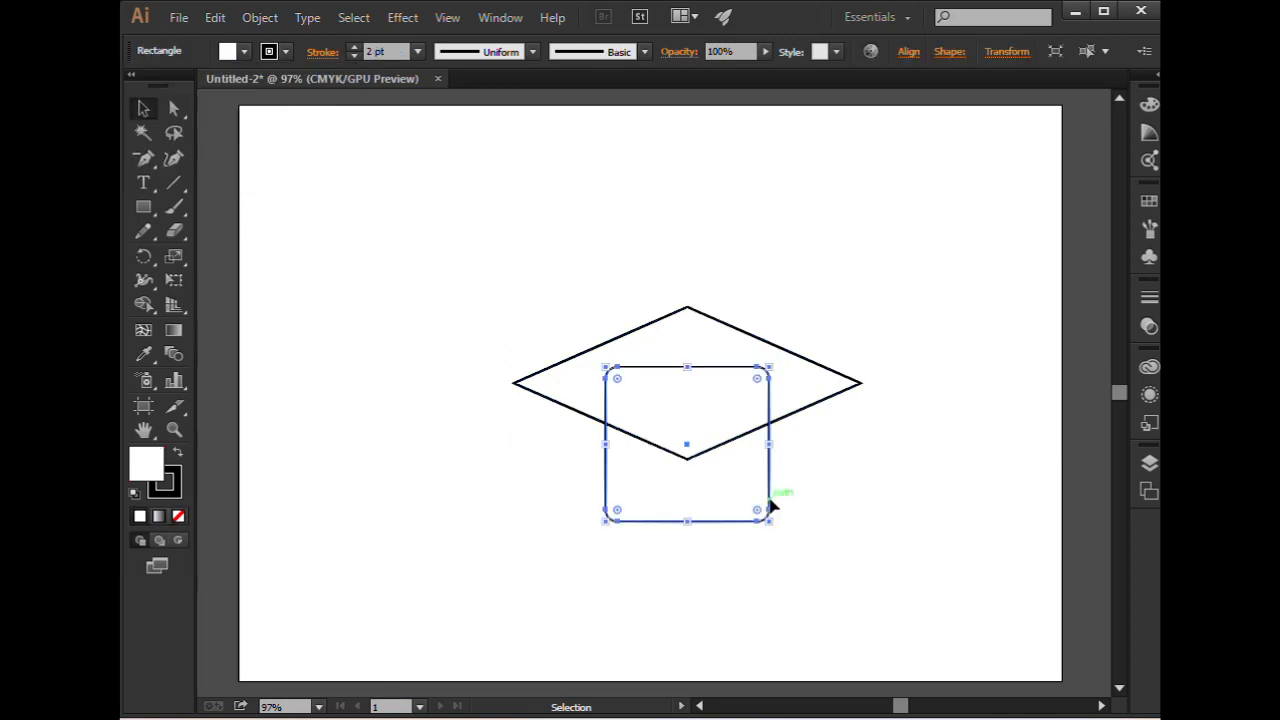
left_click(245, 54)
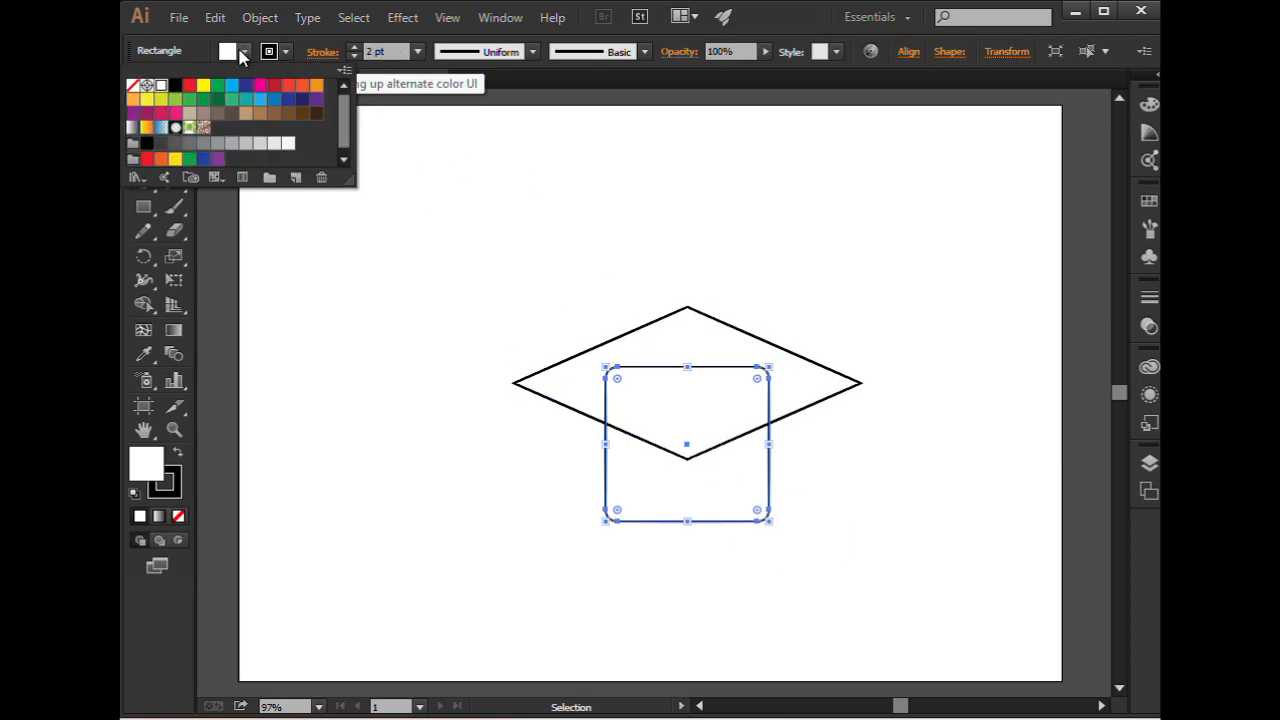
left_click(133, 86)
left_click(775, 477)
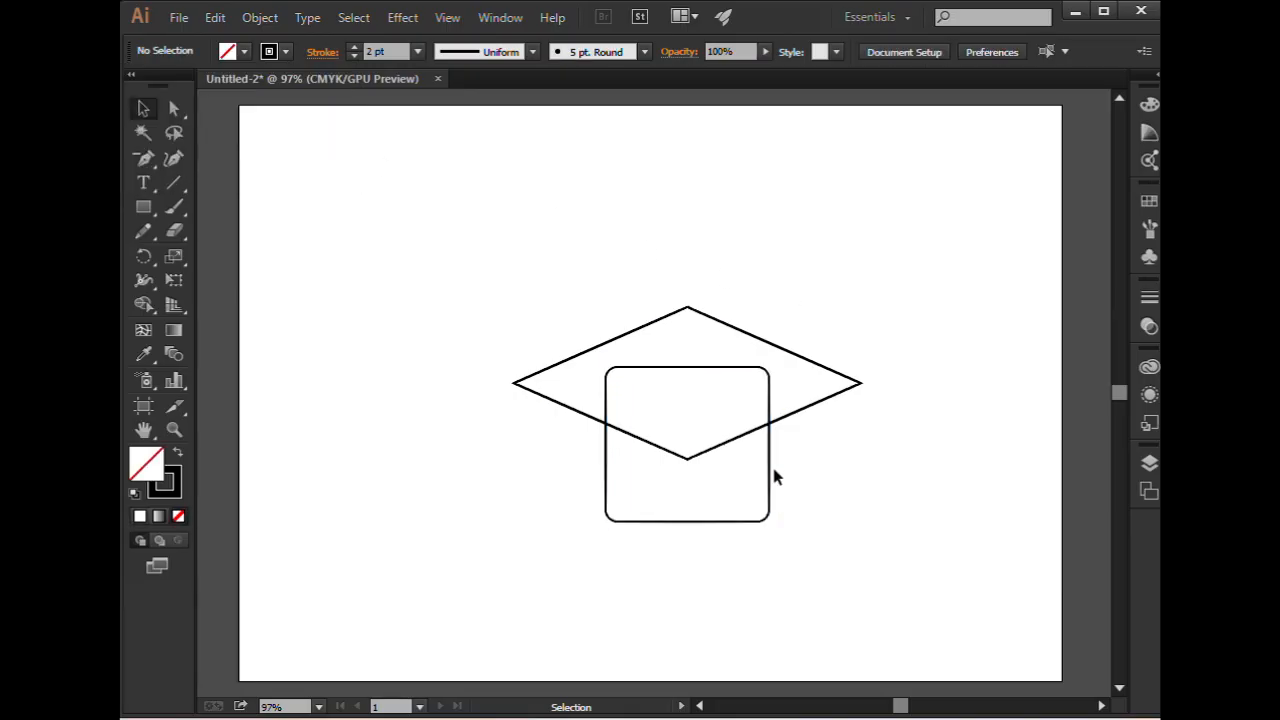
Merge all regions inside the diamond with the Shape Builder, removing the part of the rounded square that overlaps it
left_click(660, 368)
left_click(530, 250)
left_click_drag(446, 234, 946, 613)
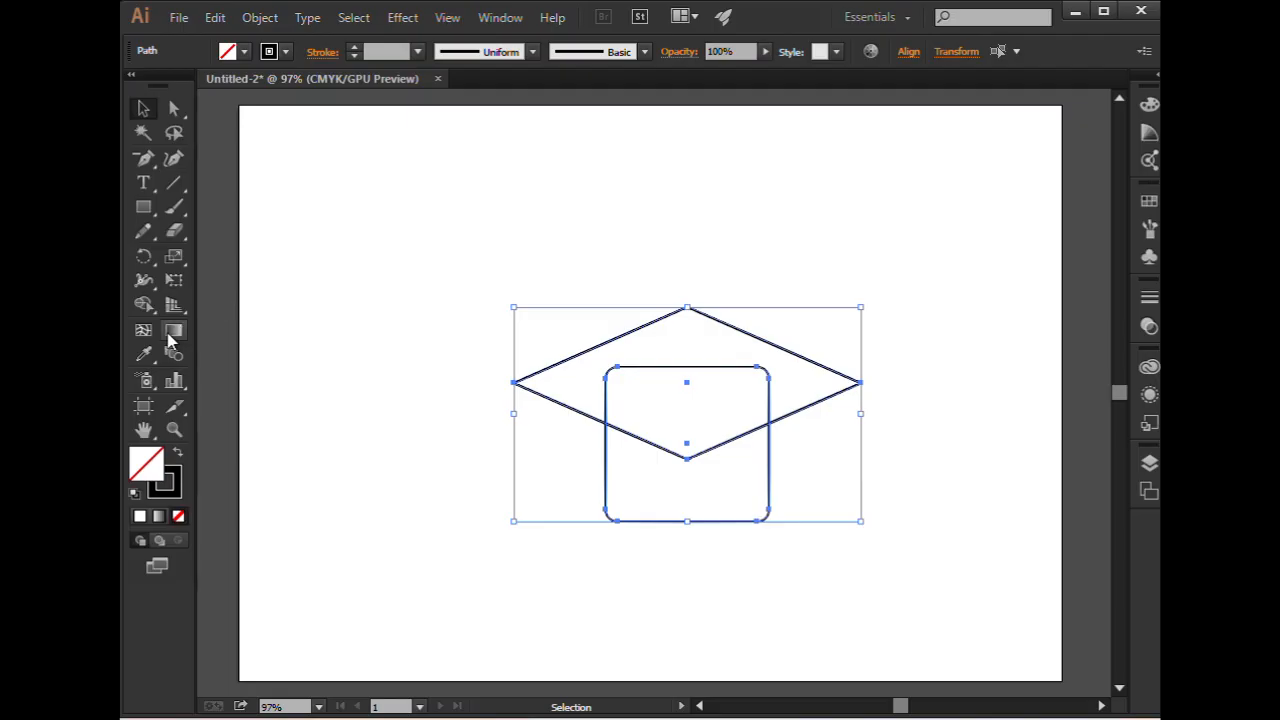
left_click(143, 304)
left_click_drag(590, 386, 690, 404)
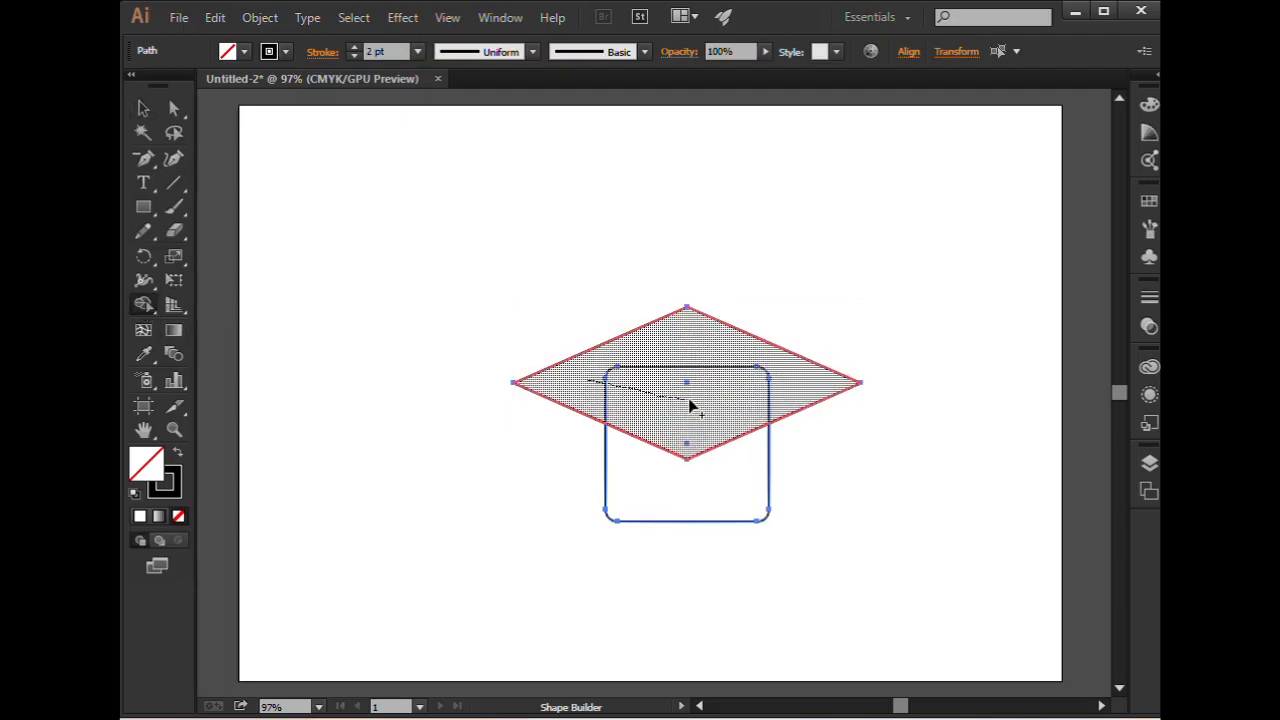
left_click_drag(792, 390, 717, 374)
left_click(143, 108)
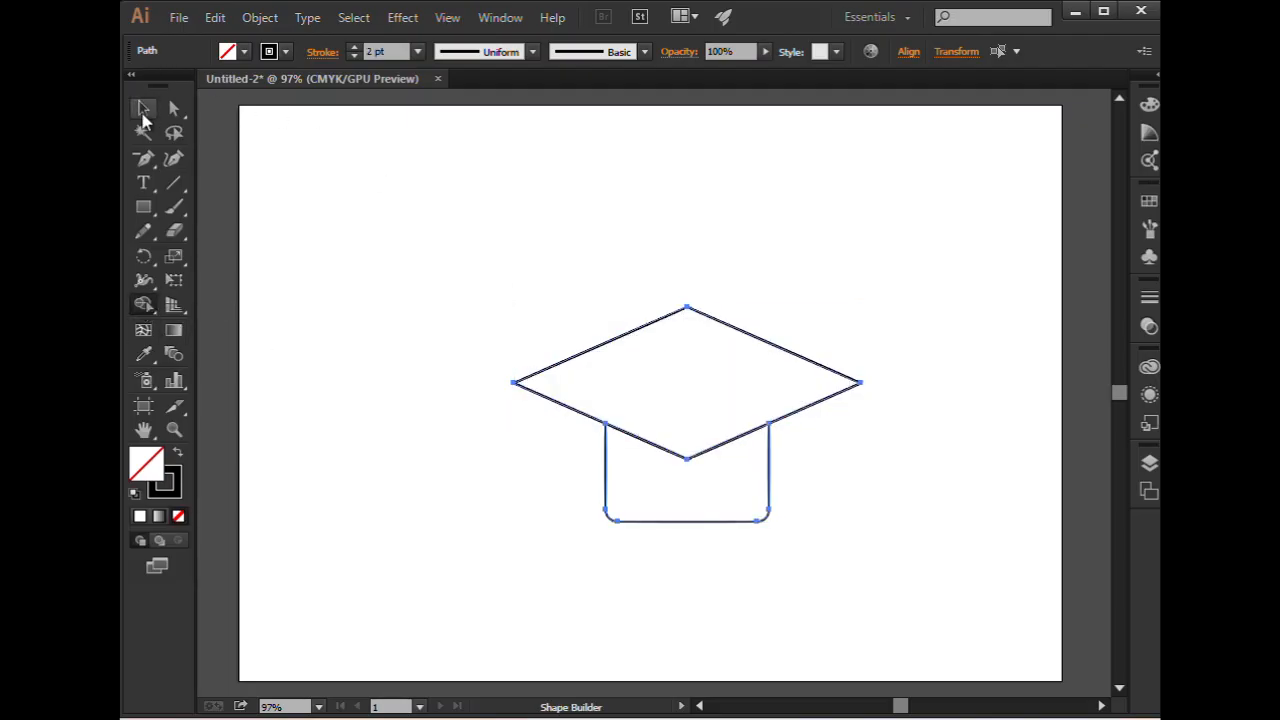
left_click(561, 212)
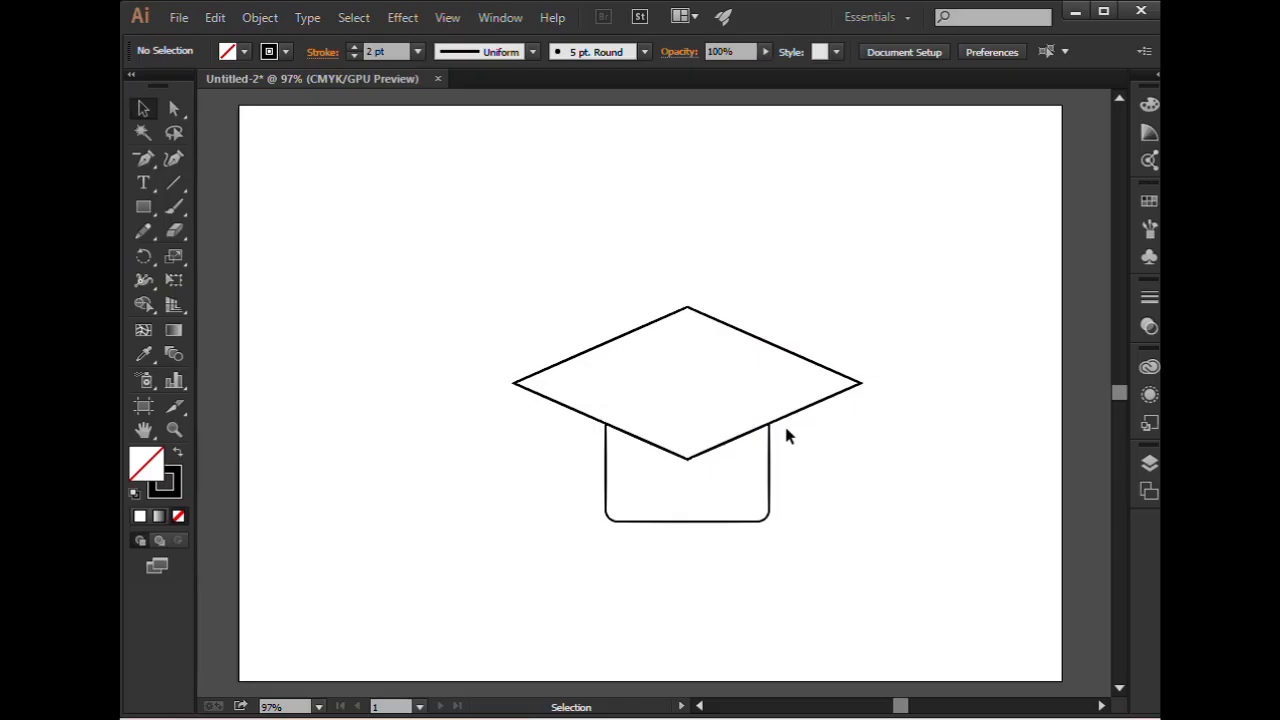
Try pulling the diamond up off the cap base, and undo the move
left_click_drag(785, 420, 777, 393)
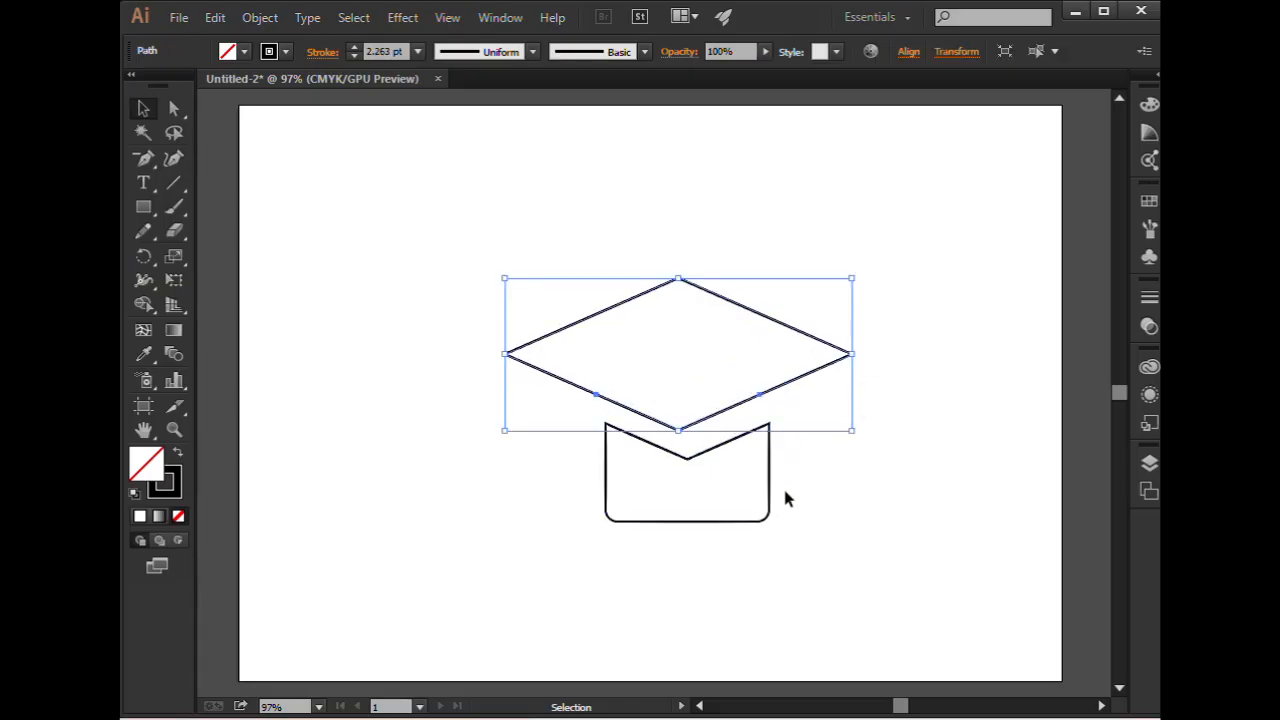
key("ctrl+z")
left_click(865, 568)
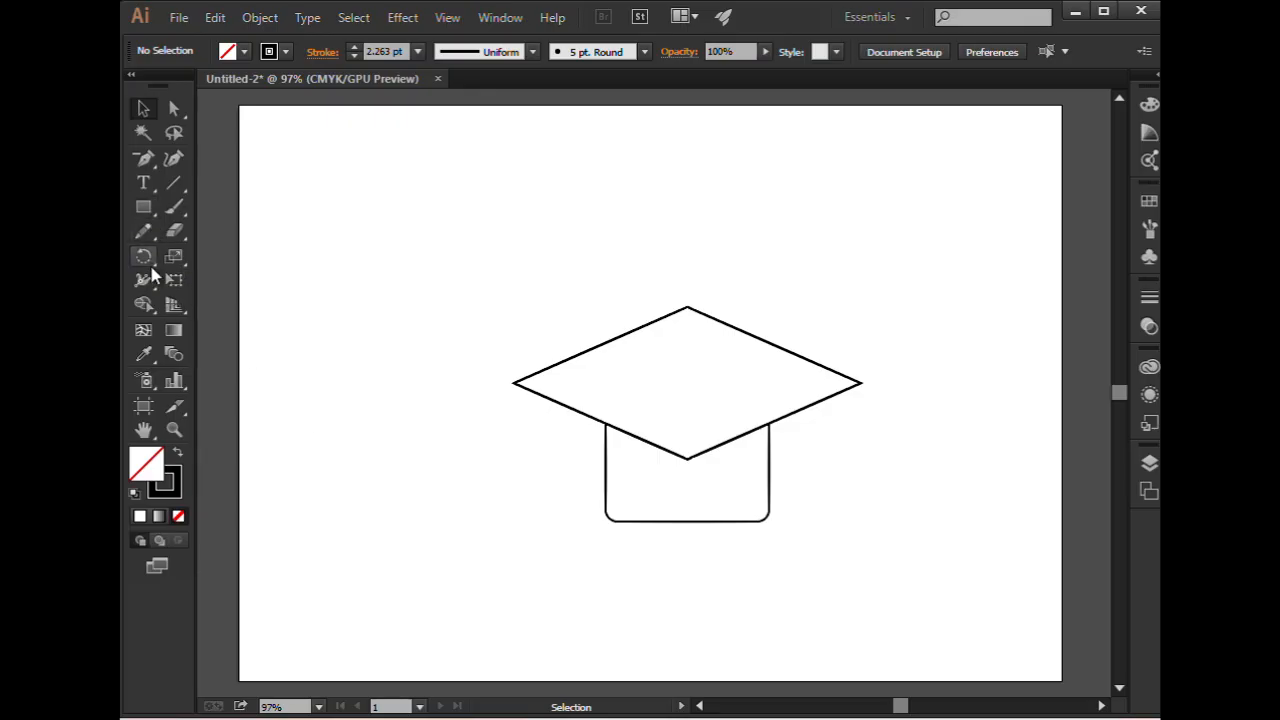
Draw a small flat ellipse starting from the diamond's centre point
left_click(144, 210)
left_click_drag(144, 215, 214, 256)
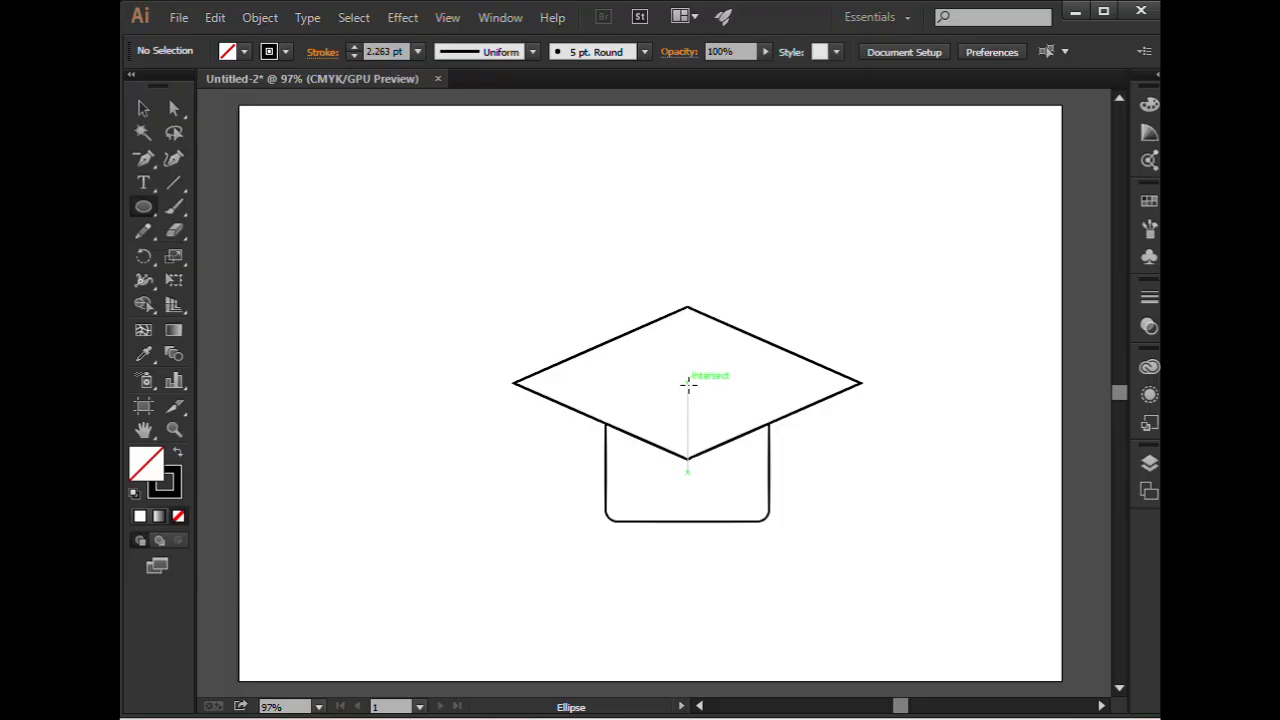
left_click_drag(688, 384, 724, 401)
left_click(145, 112)
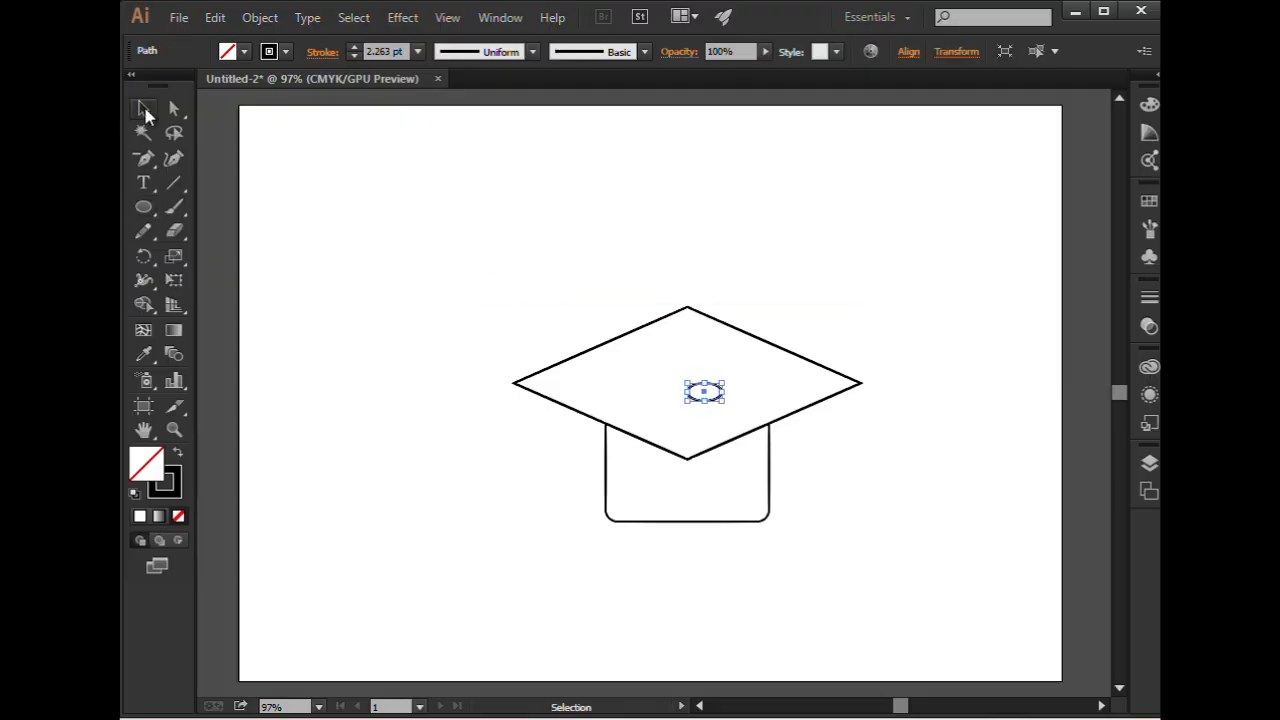
Move the small ellipse so it sits centred on the diamond
left_click(805, 270)
left_click_drag(706, 403, 686, 402)
left_click(757, 287)
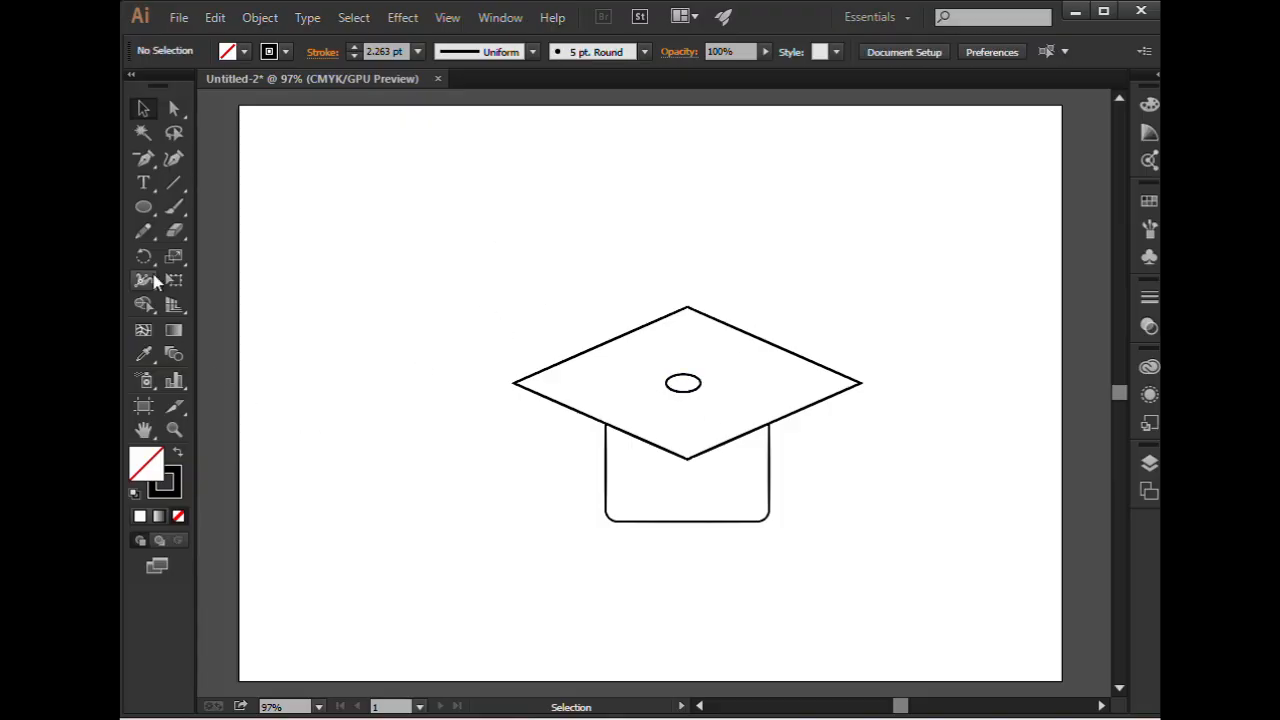
Draw a slightly sloping line from the ellipse's left edge to the diamond's lower left edge as the tassel cord
left_click(174, 183)
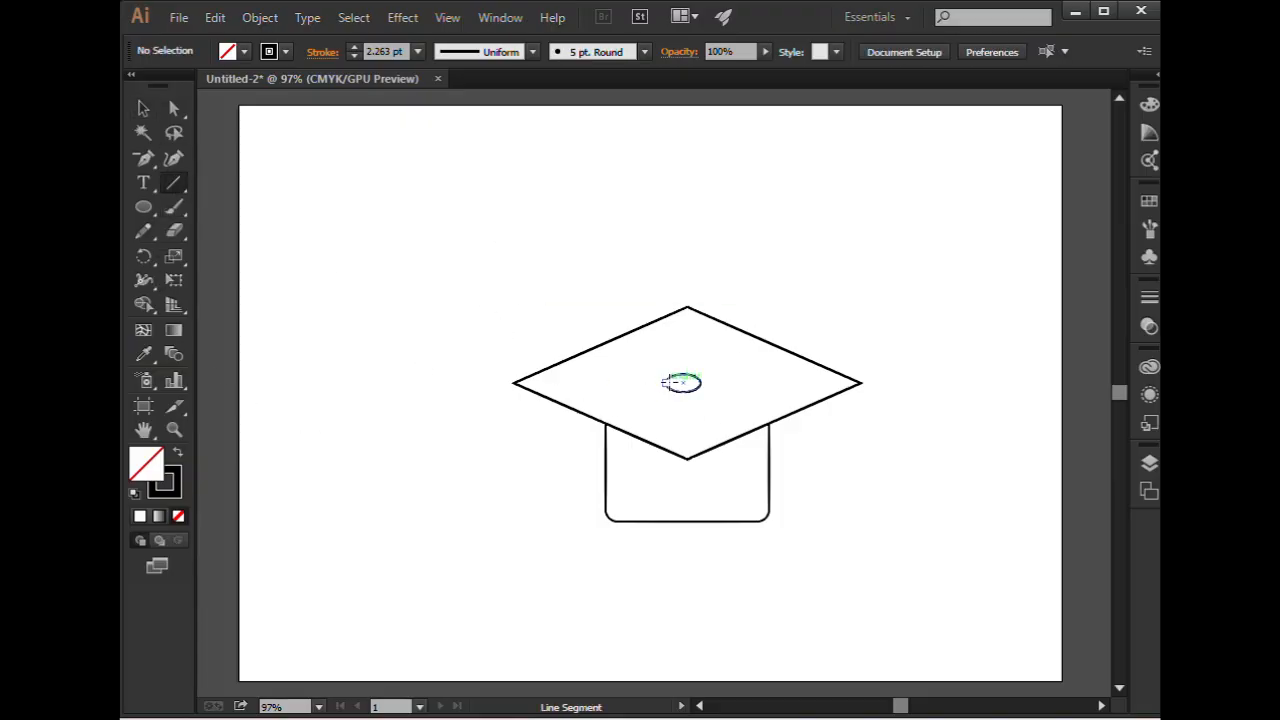
left_click_drag(666, 386, 557, 401)
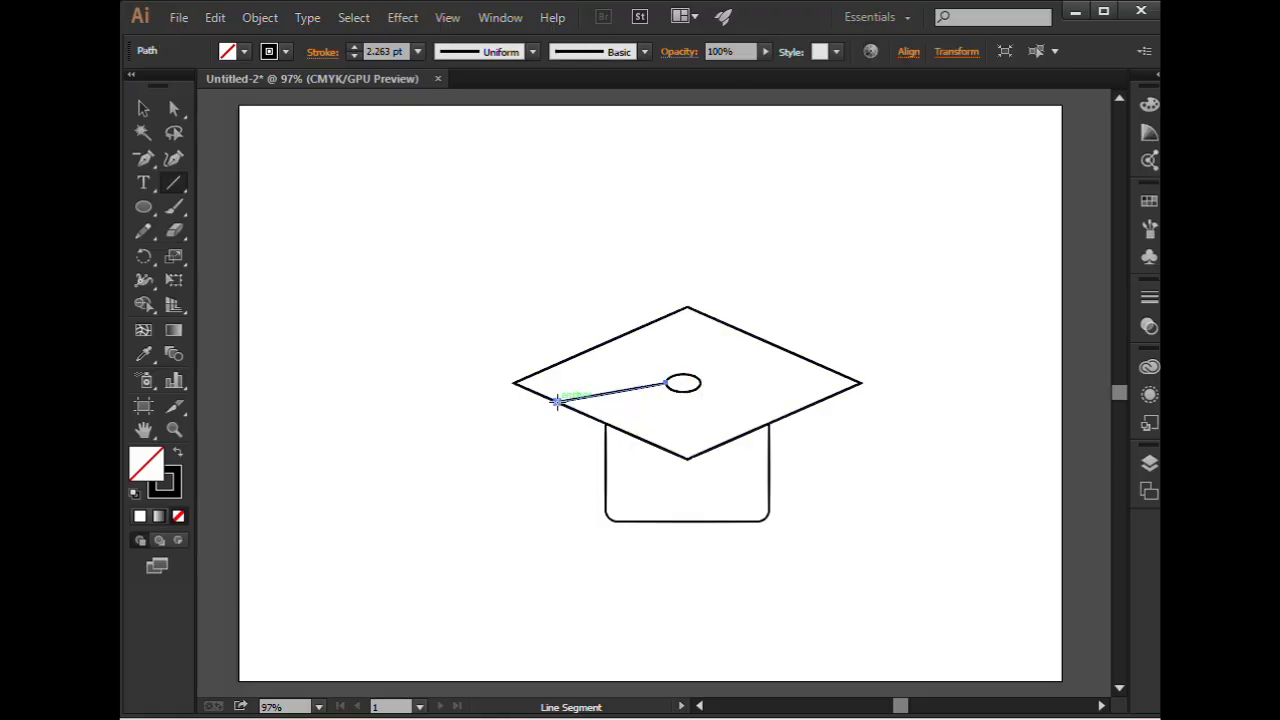
left_click(144, 109)
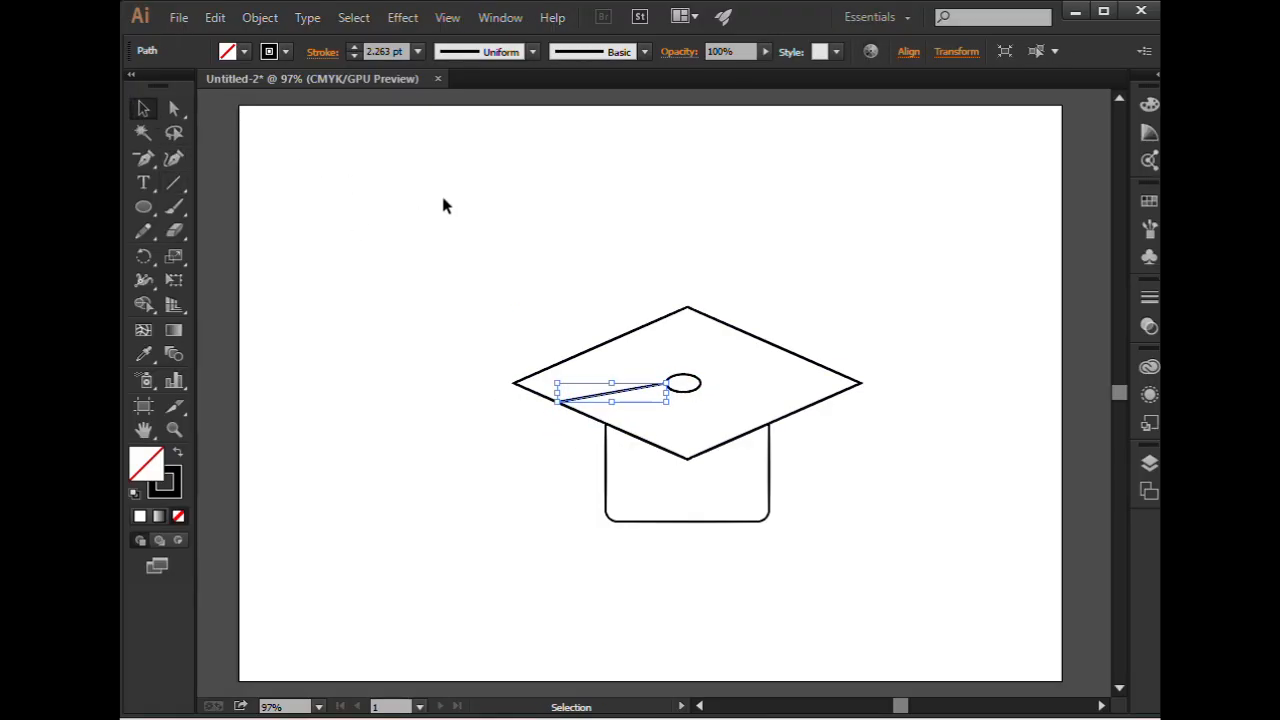
left_click(760, 253)
left_click(652, 387)
left_click(520, 435)
Draw a short vertical line straight down from the point where the cord meets the diamond's edge
left_click(174, 185)
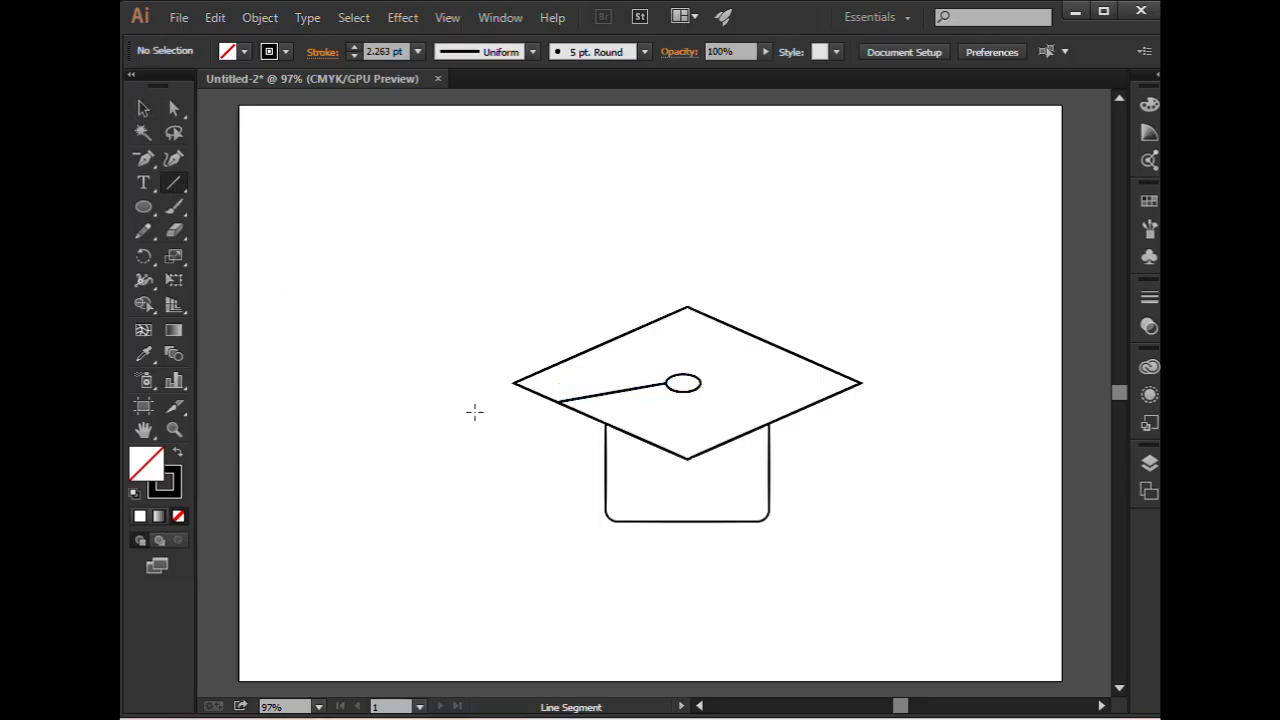
scroll(569, 472, "up", 3)
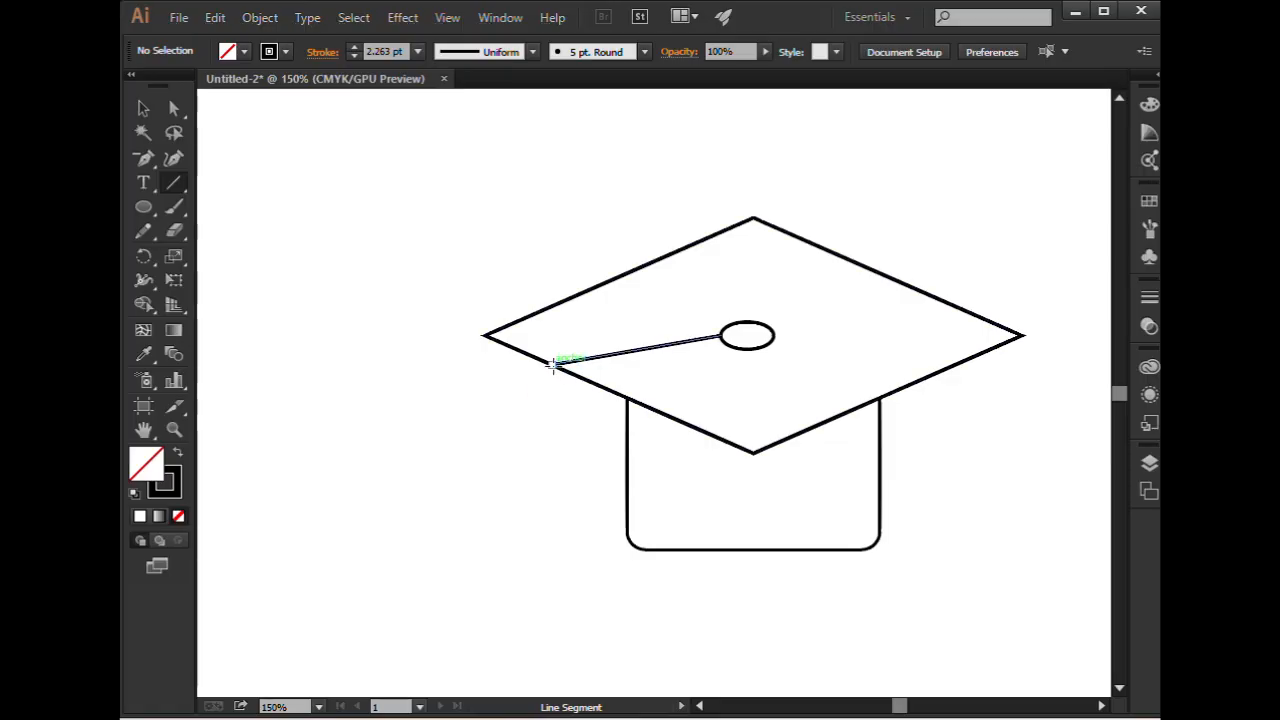
left_click_drag(553, 366, 553, 408)
left_click(143, 111)
left_click(368, 231)
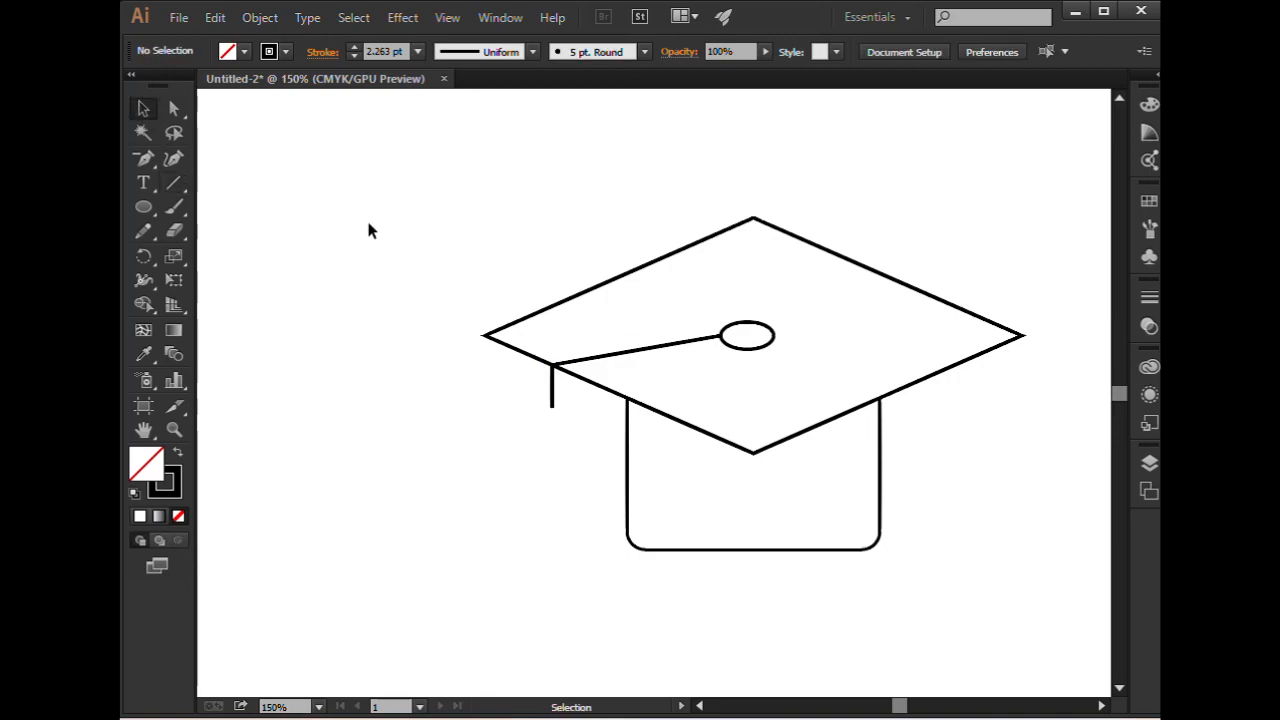
Draw a tall, narrow rounded rectangle on the empty canvas to the left of the cap
left_click_drag(145, 213, 216, 229)
mouse_move(281, 336)
left_mouse_down()
mouse_move(328, 520)
mouse_move(288, 500)
left_mouse_up()
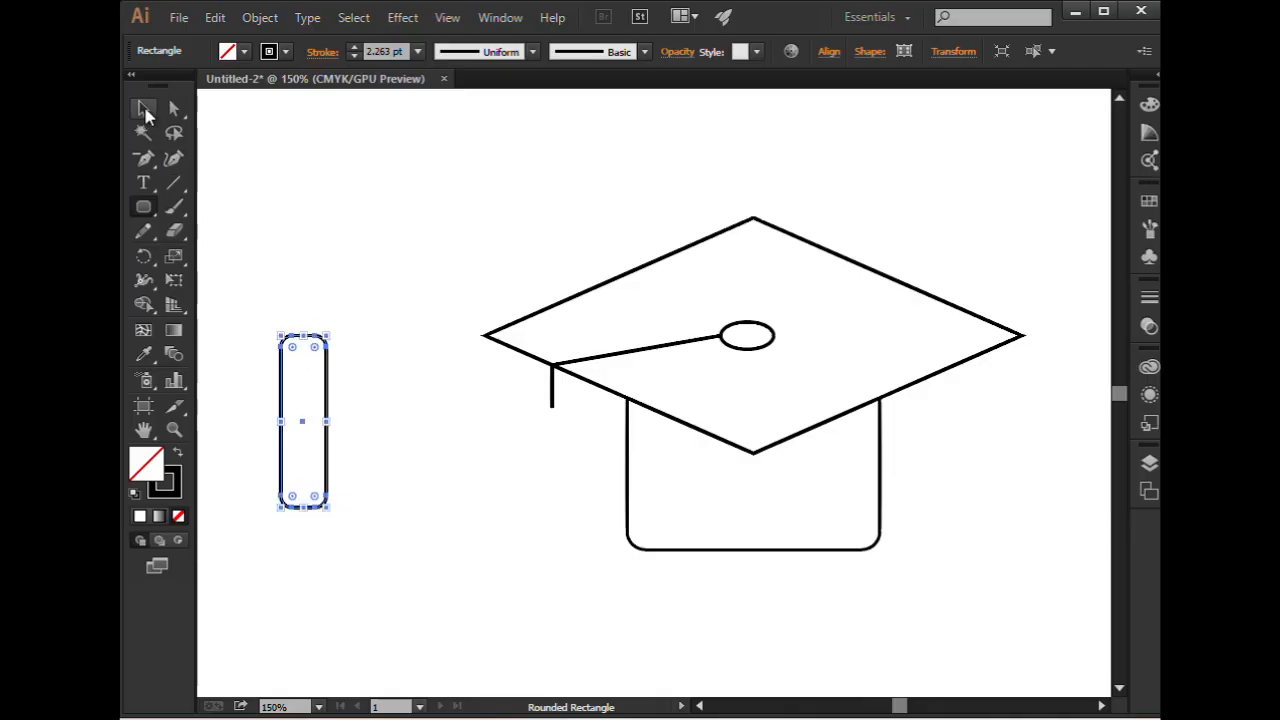
left_click(143, 108)
left_click(309, 189)
Add an anchor point at the middle of the narrow rounded rectangle's top edge
left_click(327, 352)
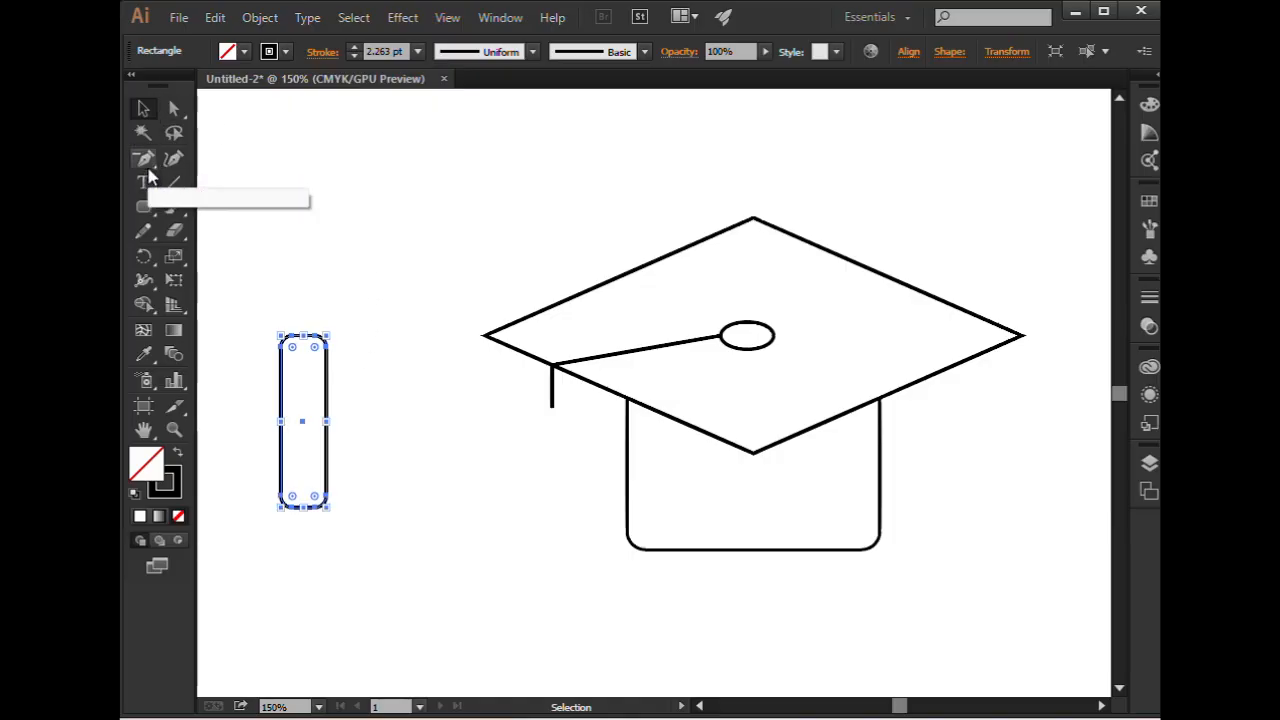
left_click_drag(148, 166, 218, 188)
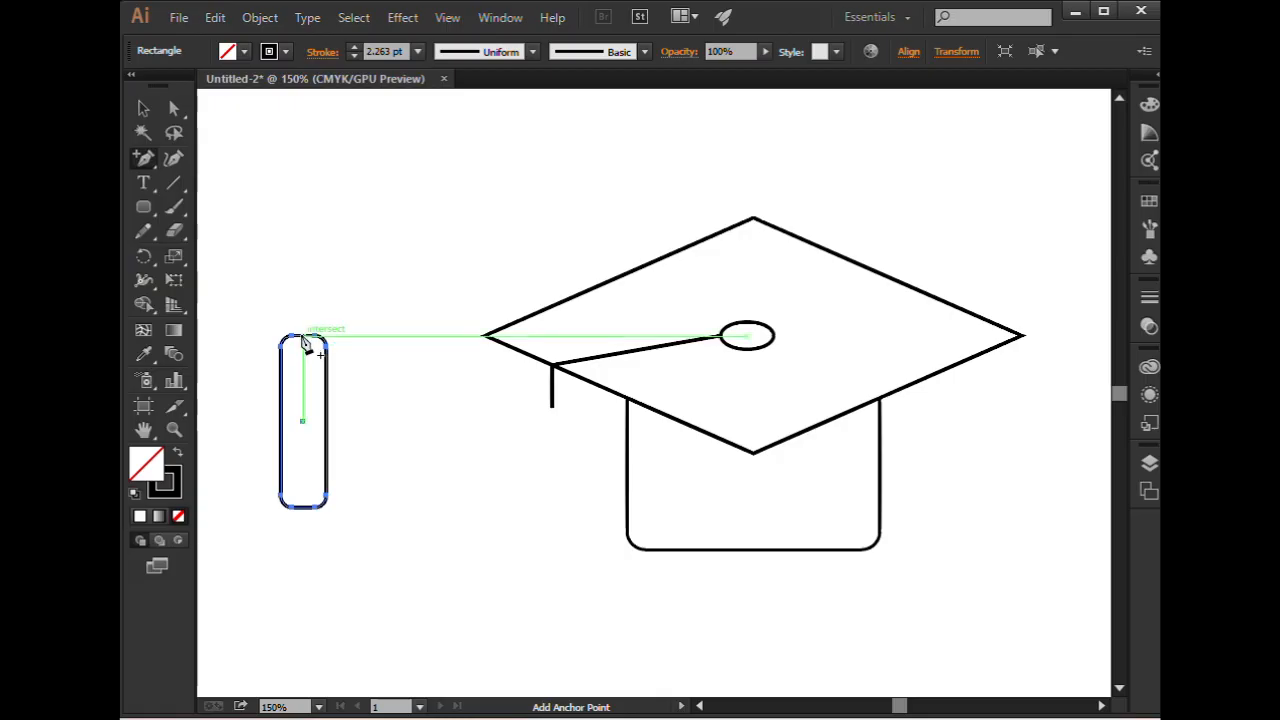
left_click(304, 341)
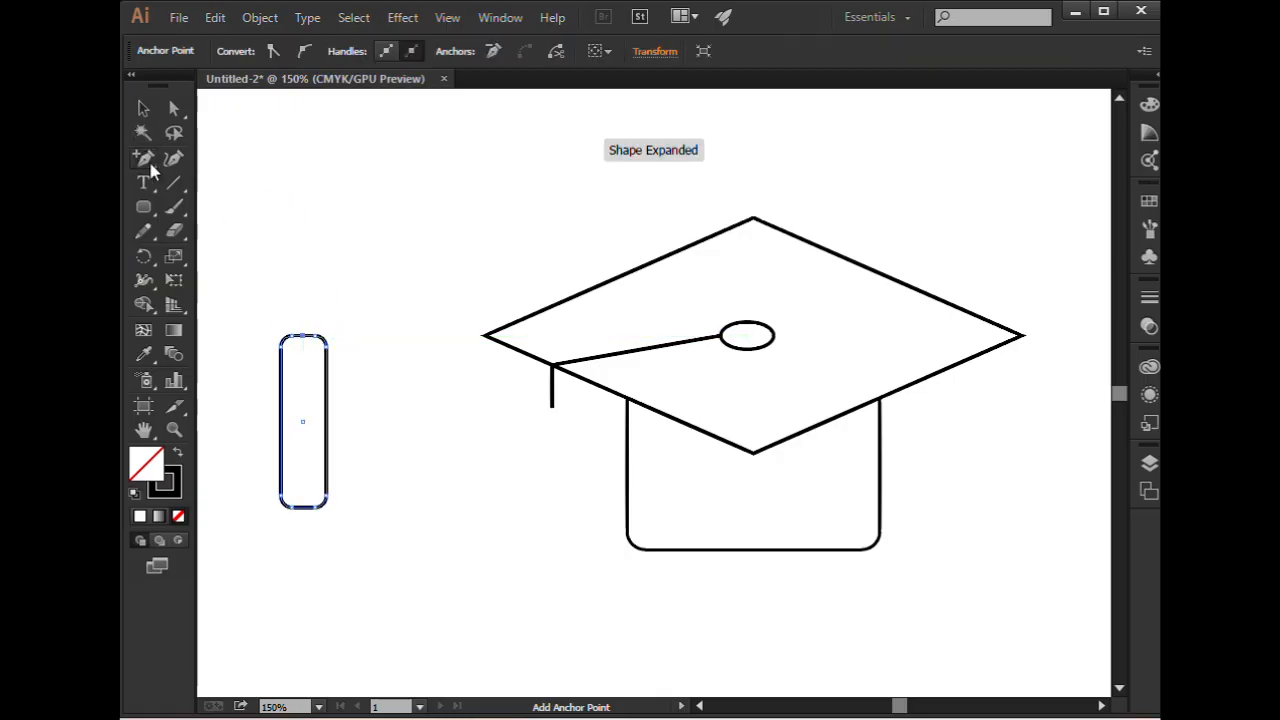
Delete the anchor points at both upper corners of the narrow rounded rectangle so it tapers to its top middle point
left_click_drag(152, 159, 208, 207)
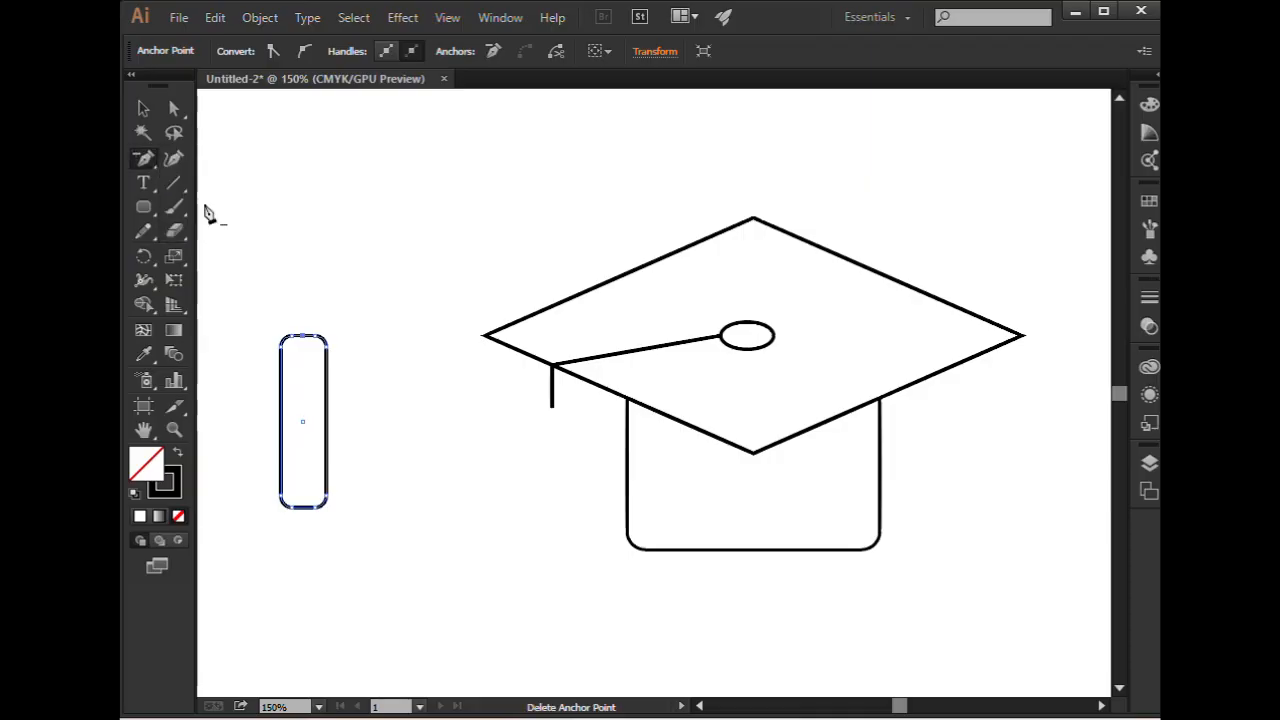
left_click(281, 345)
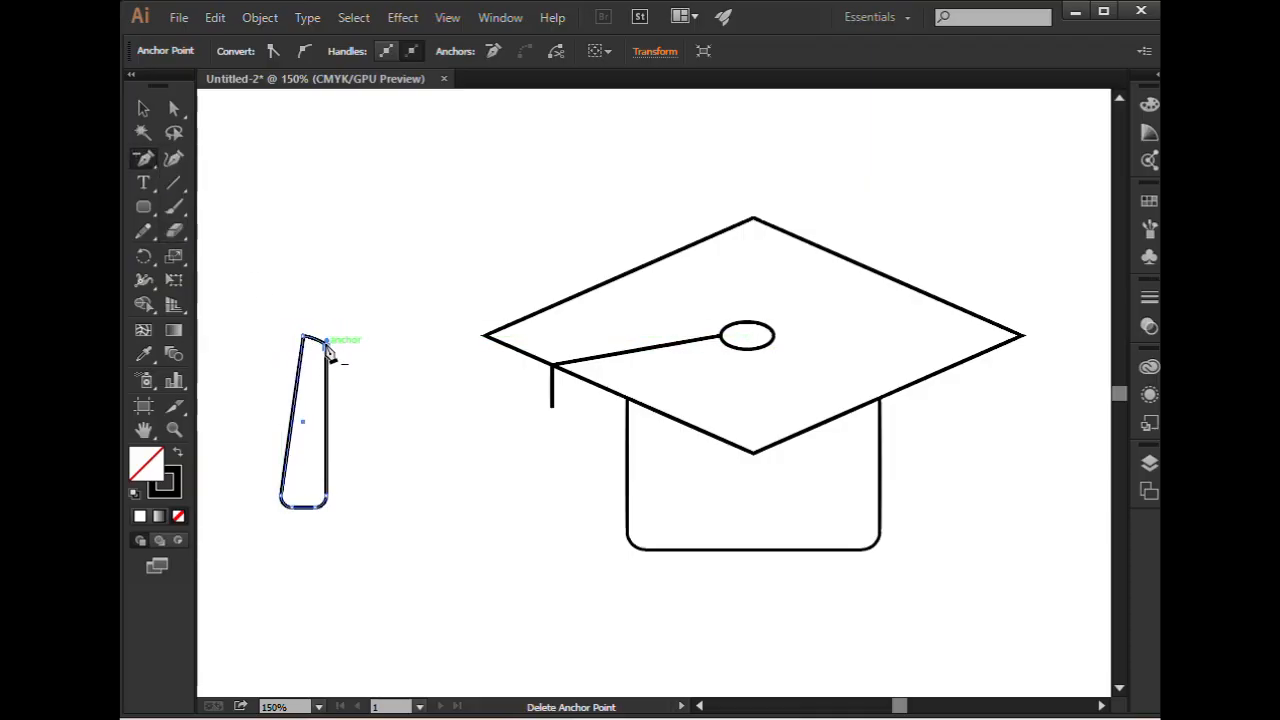
left_click(326, 343)
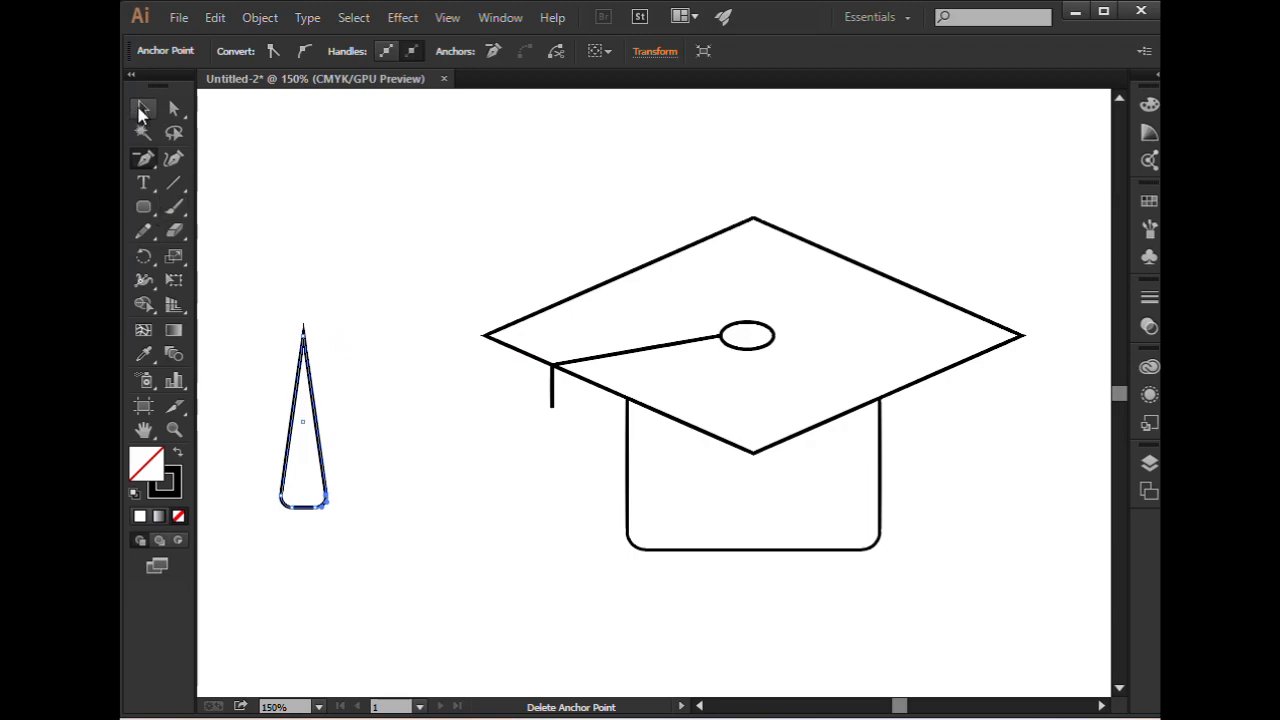
left_click(141, 112)
left_click(347, 323)
left_click(321, 444)
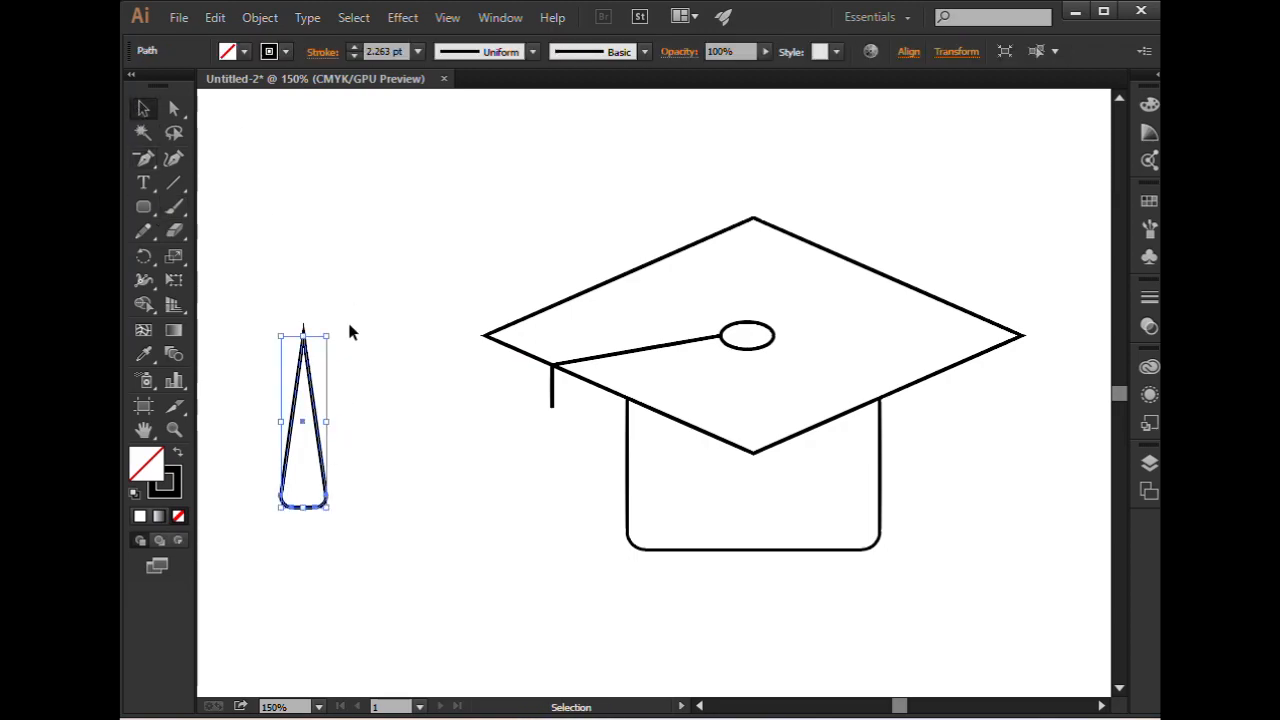
left_click(317, 264)
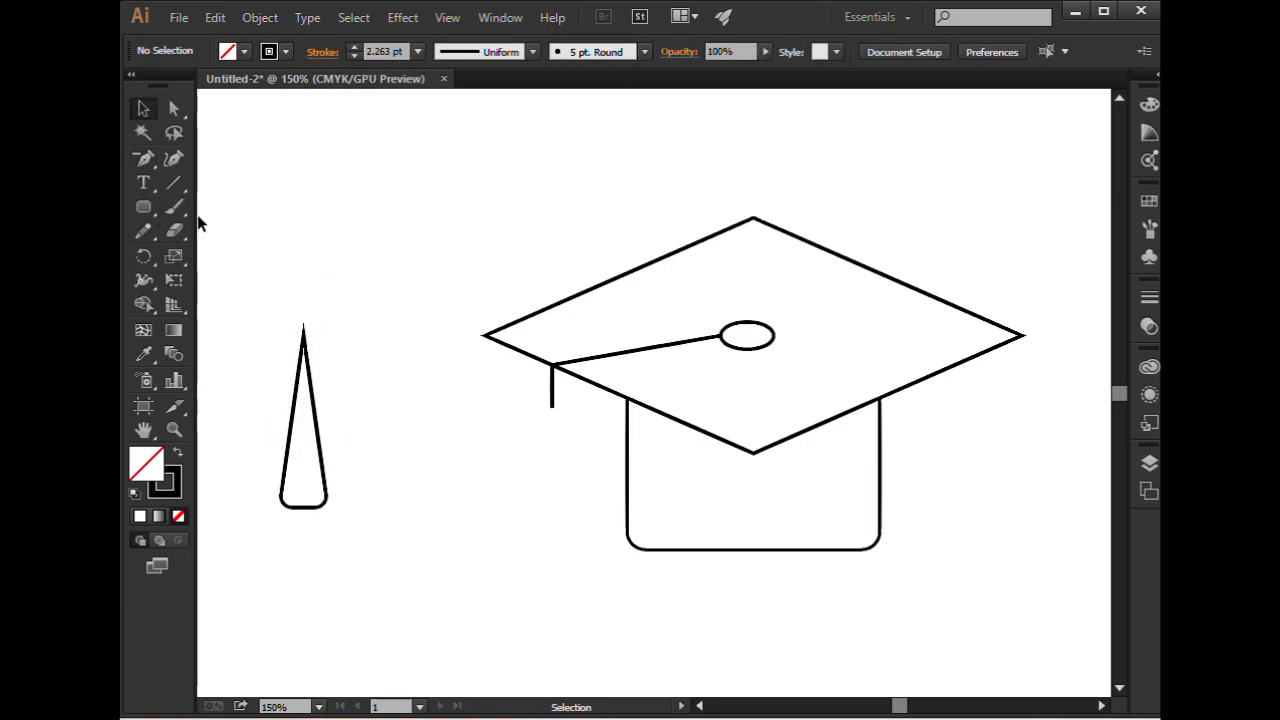
Draw a small rectangle covering the pointed tip of the tapered shape
left_click(143, 207)
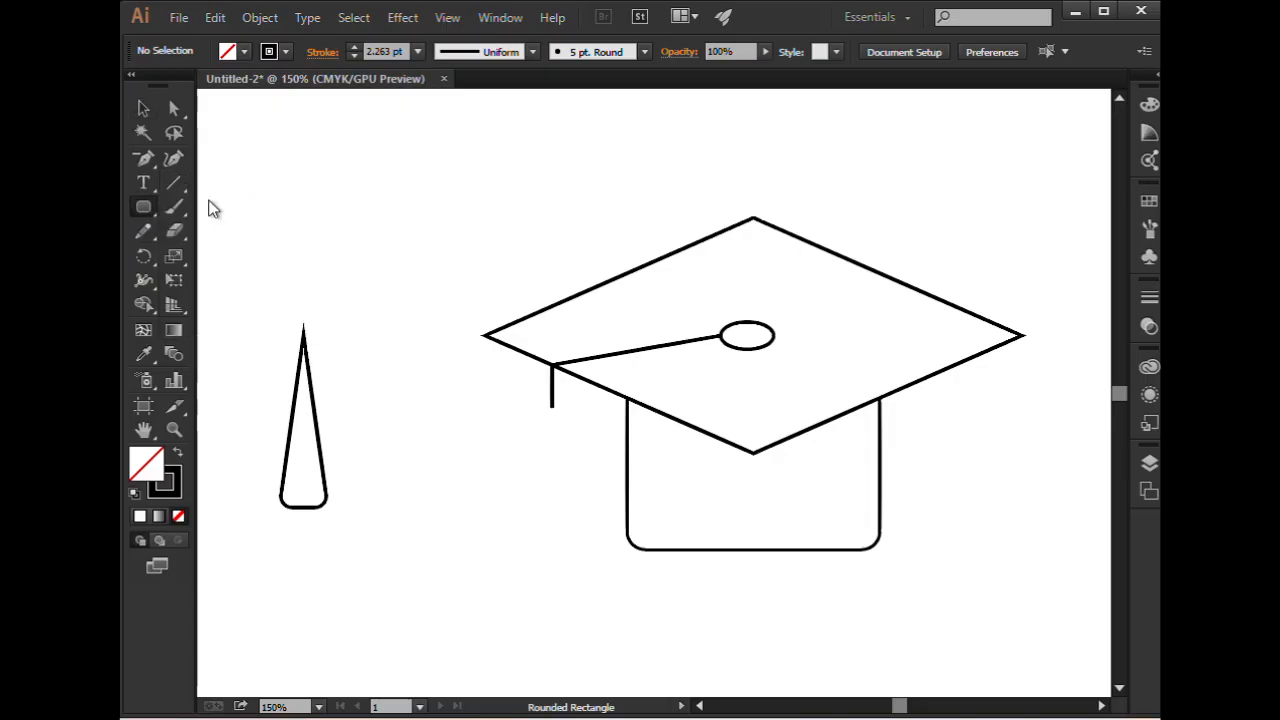
key("m")
left_click_drag(264, 316, 352, 369)
key("v")
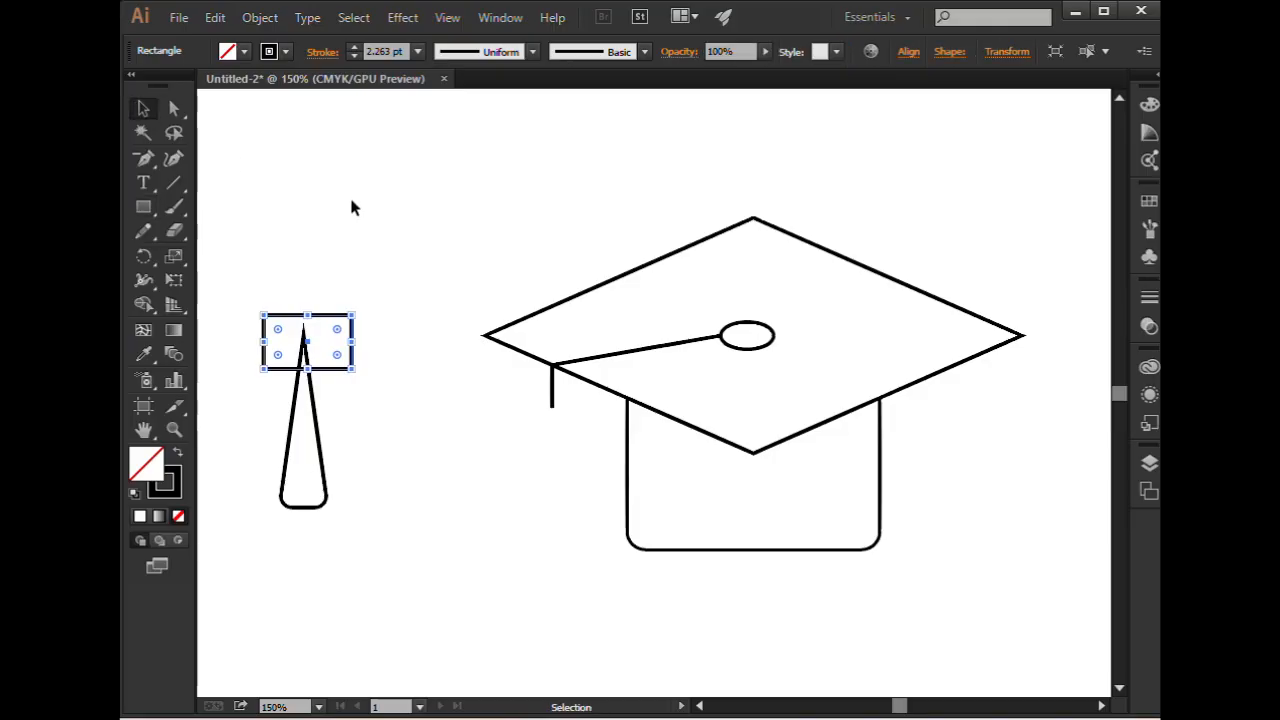
left_click(351, 207)
Cut the rectangle out of the tapered shape with Pathfinder's Minus Front to leave a flat, narrow top
left_click_drag(226, 249, 448, 575)
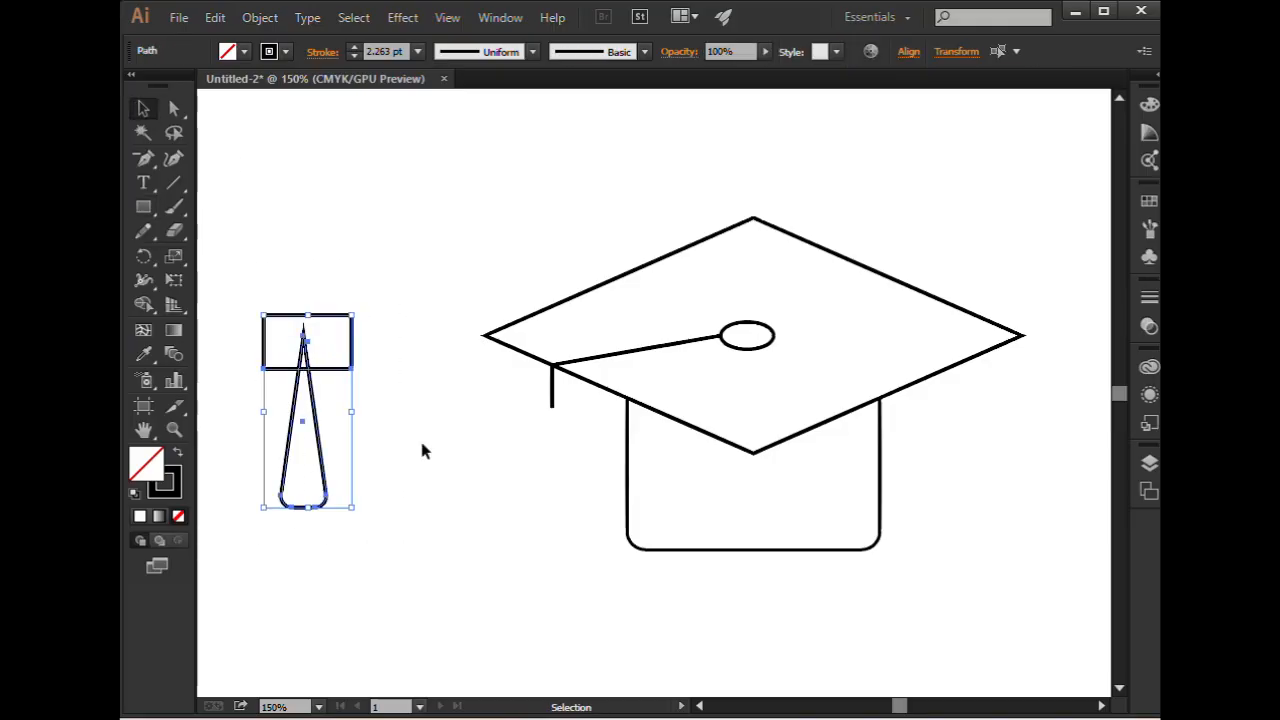
left_click(492, 19)
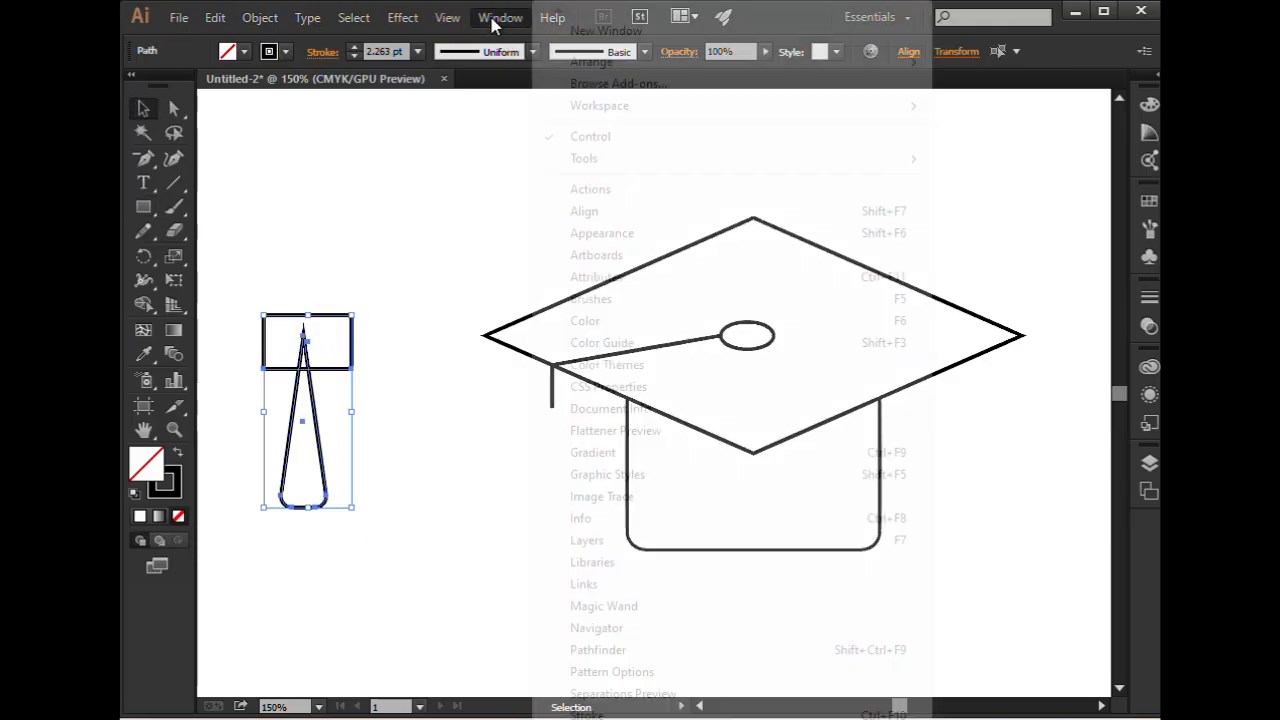
left_click(538, 650)
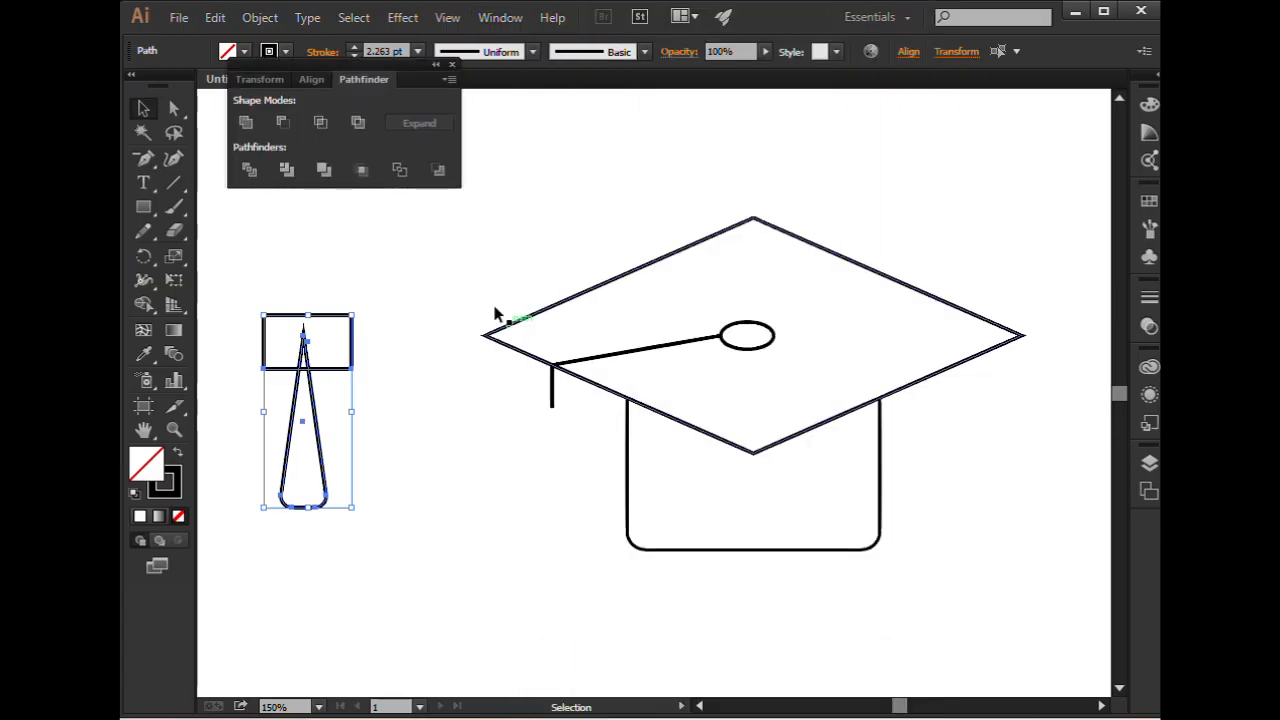
left_click(286, 120)
left_click(378, 350)
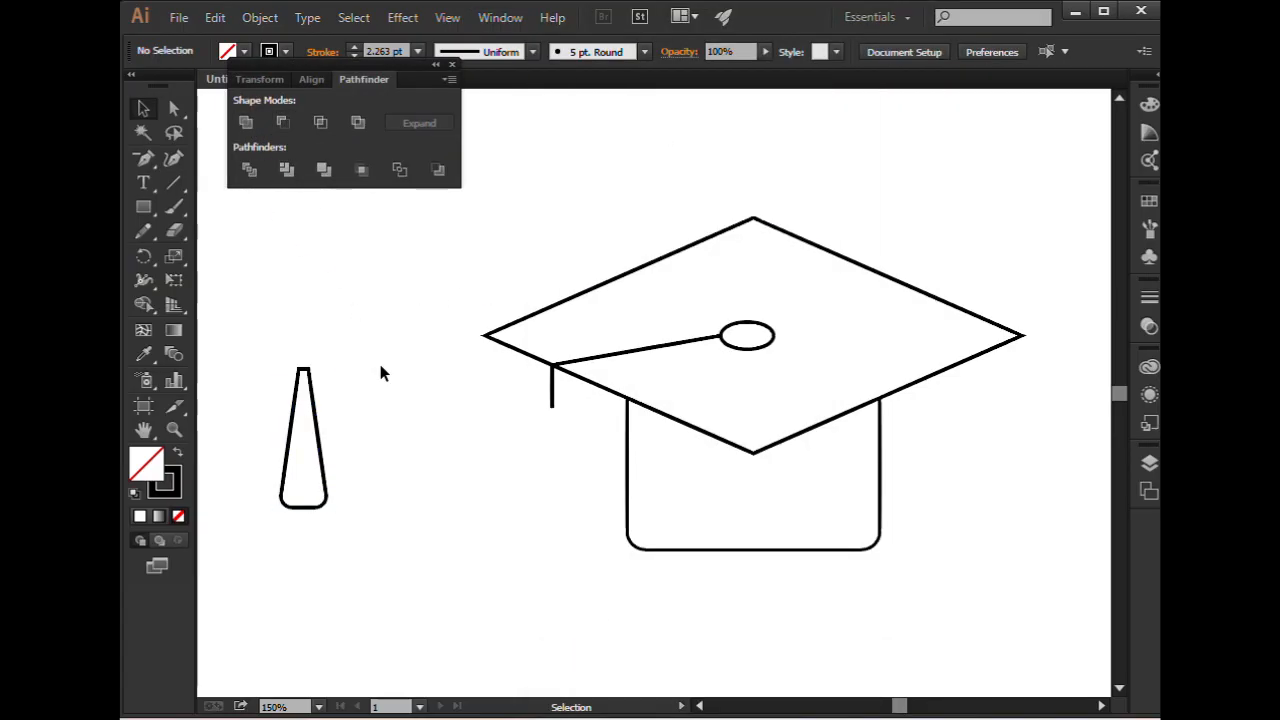
left_click(435, 64)
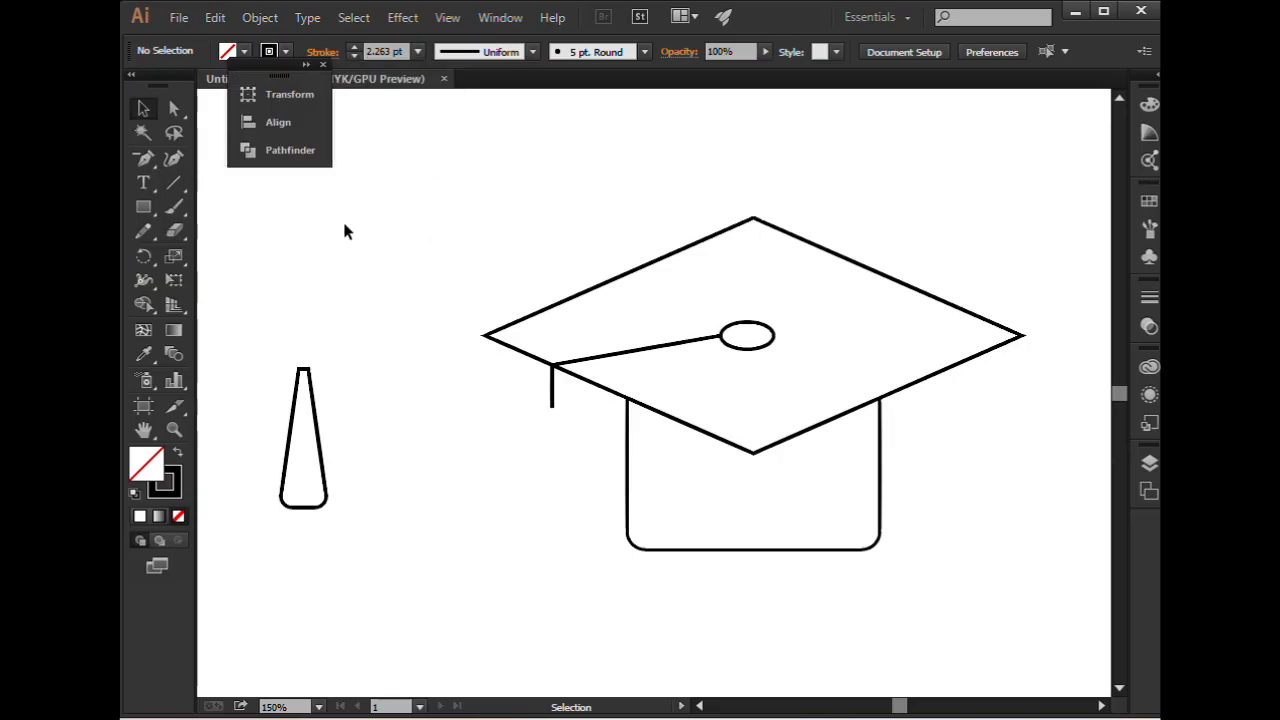
left_click(322, 68)
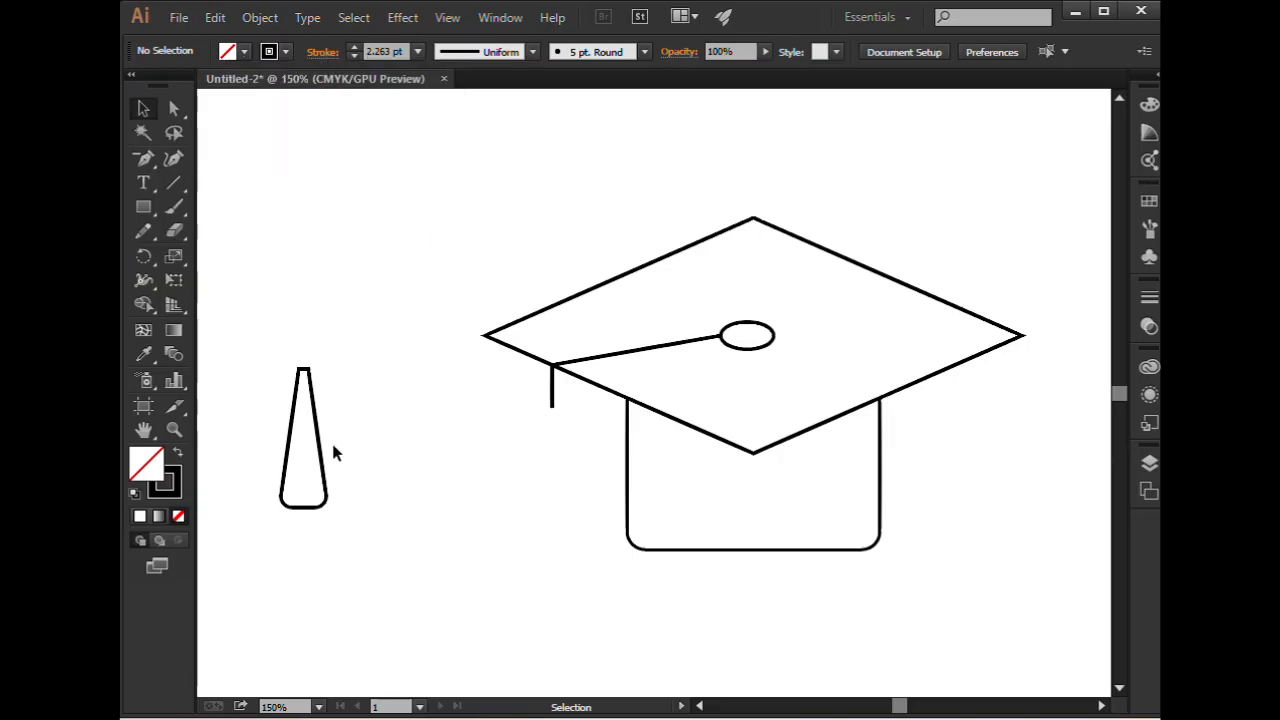
Move the tapered shape slightly toward the cap, then make it narrower and a little shorter from the top
left_click_drag(329, 440, 381, 436)
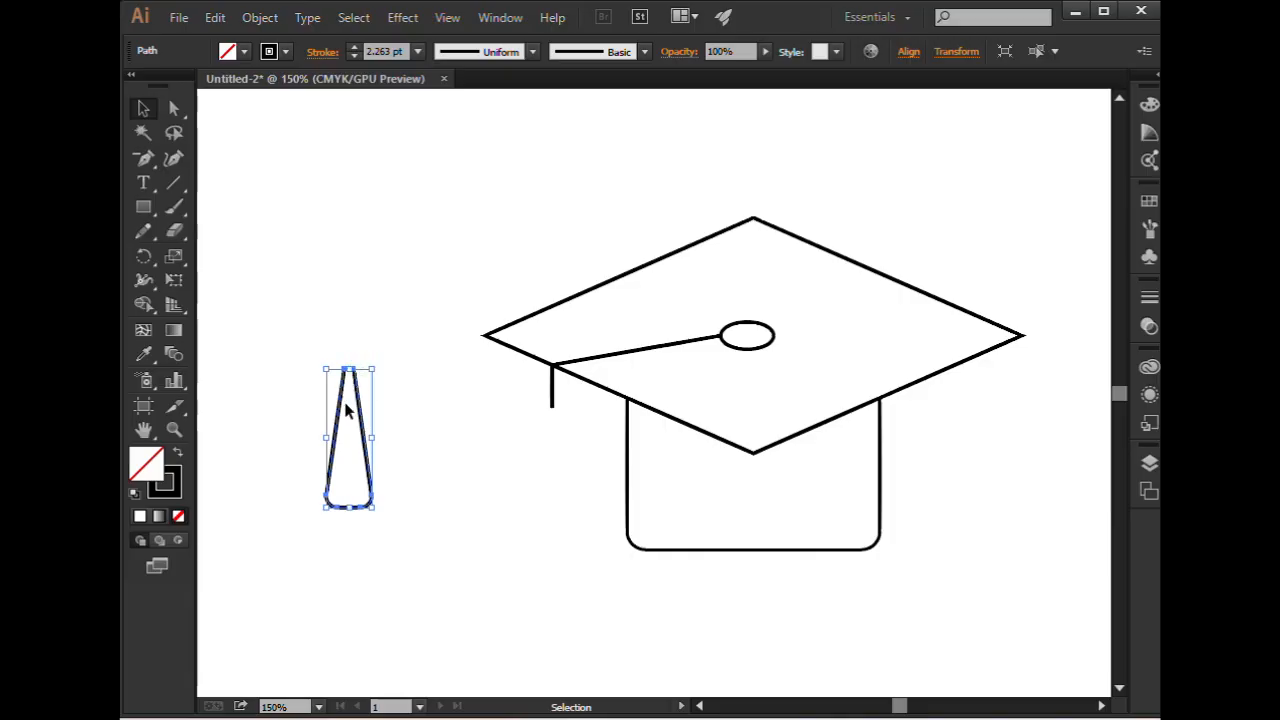
left_click(405, 452)
left_click(368, 454)
left_click_drag(377, 439, 356, 441)
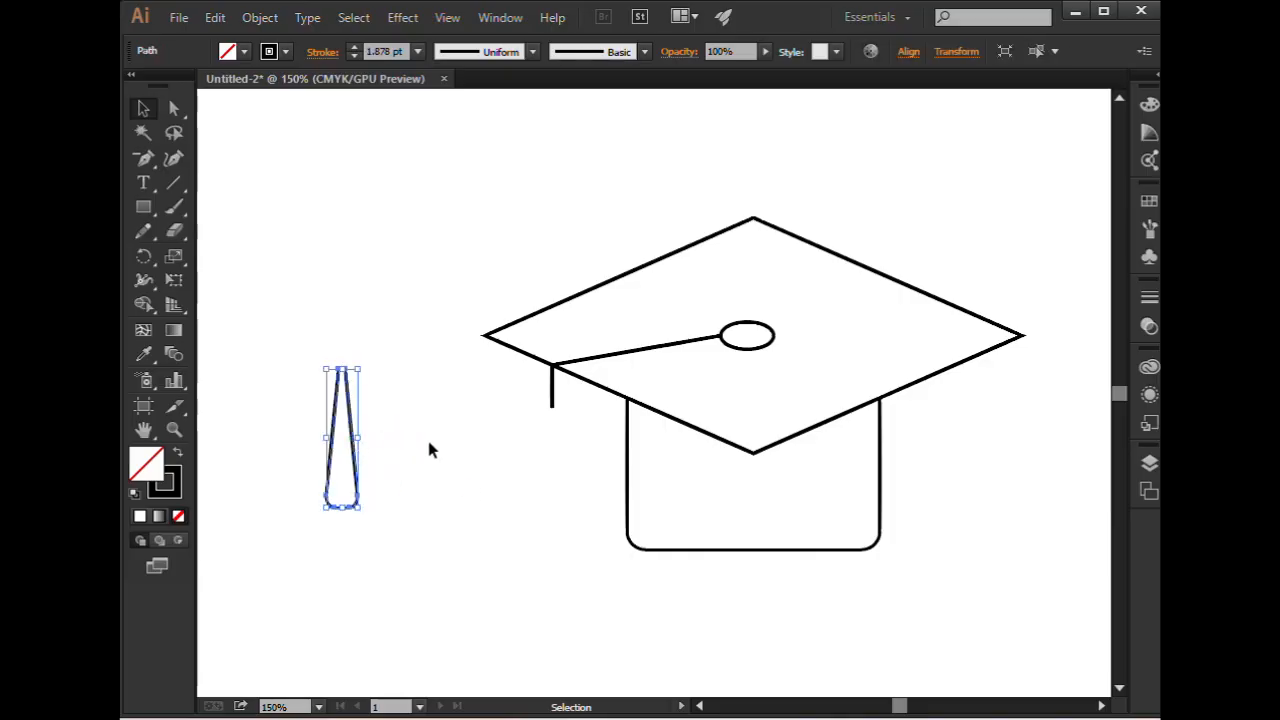
left_click(426, 435)
left_click(356, 490)
left_click_drag(341, 372, 342, 377)
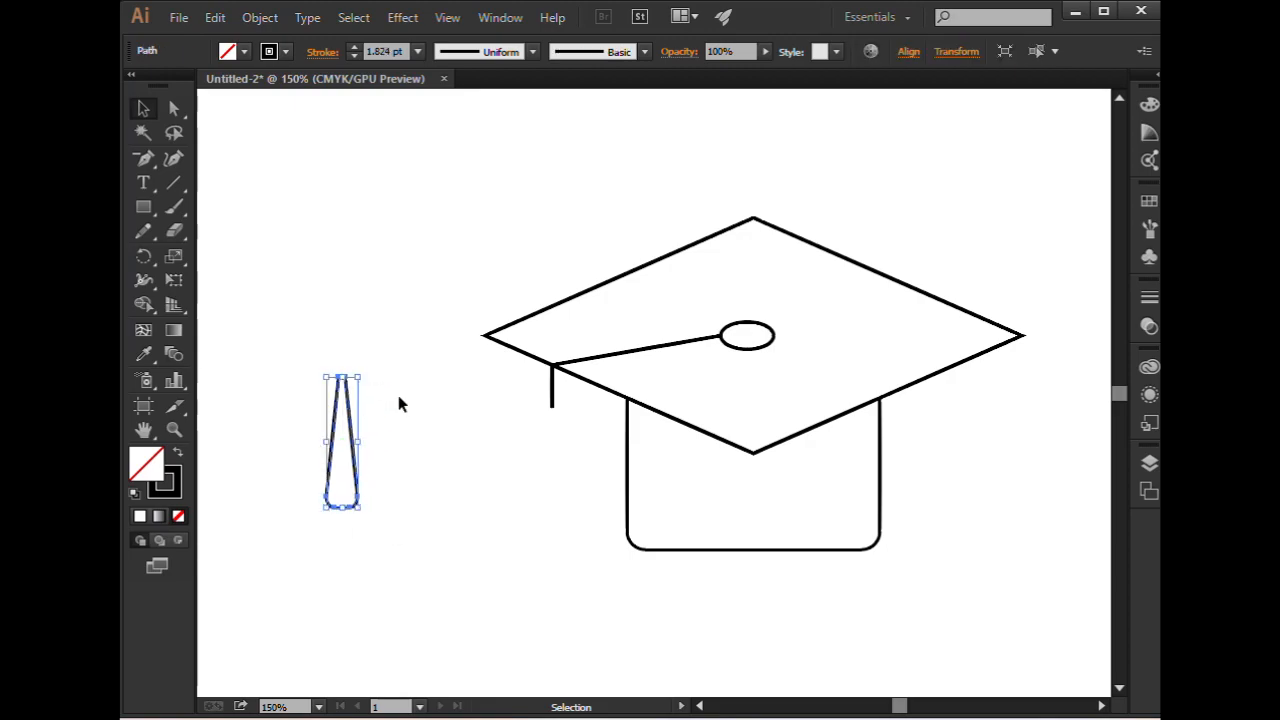
Draw a small circle about as wide as the tapered shape's base and place it centred over the shape's narrow top
left_click(398, 395)
left_click_drag(147, 218, 205, 251)
left_click_drag(304, 301, 339, 337)
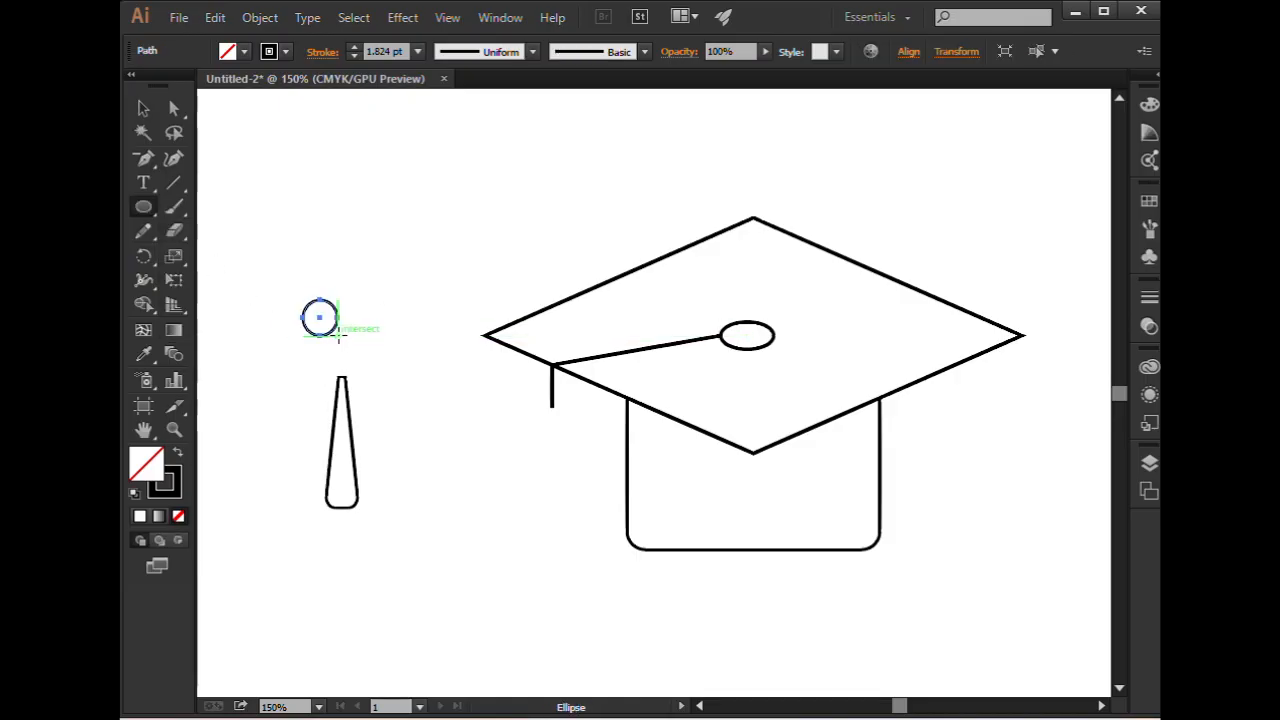
left_click(143, 108)
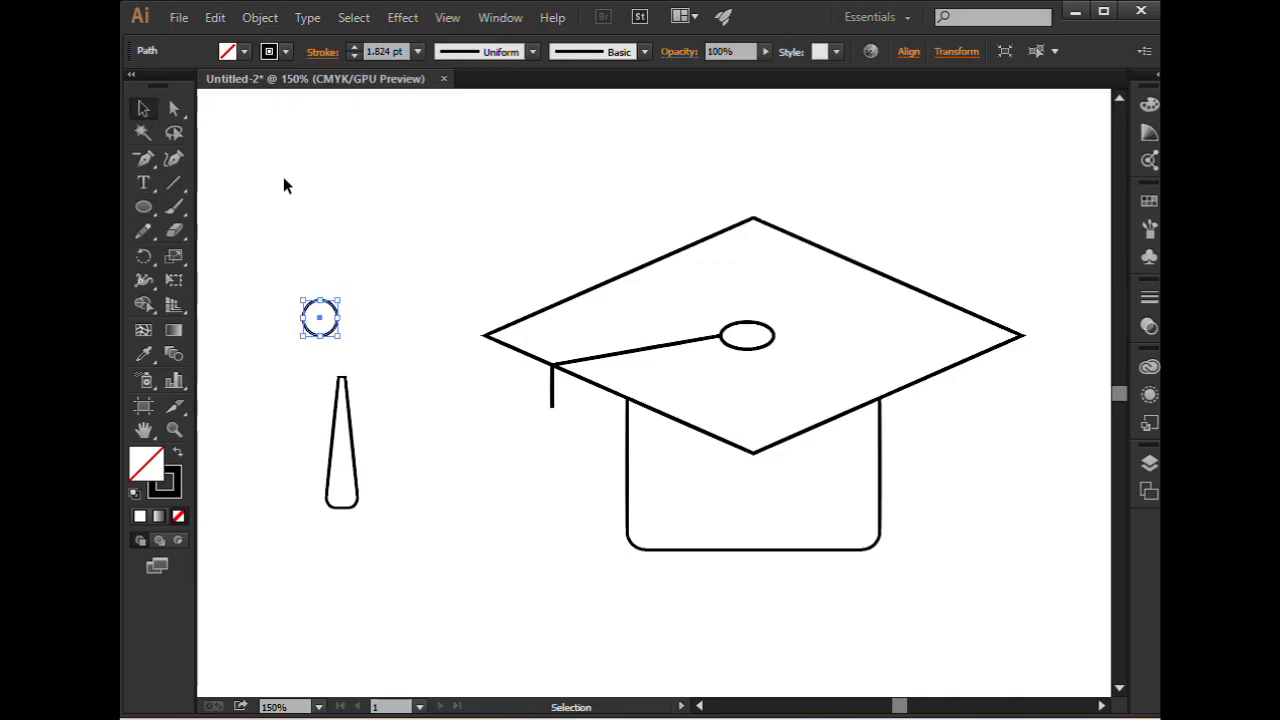
left_click(283, 177)
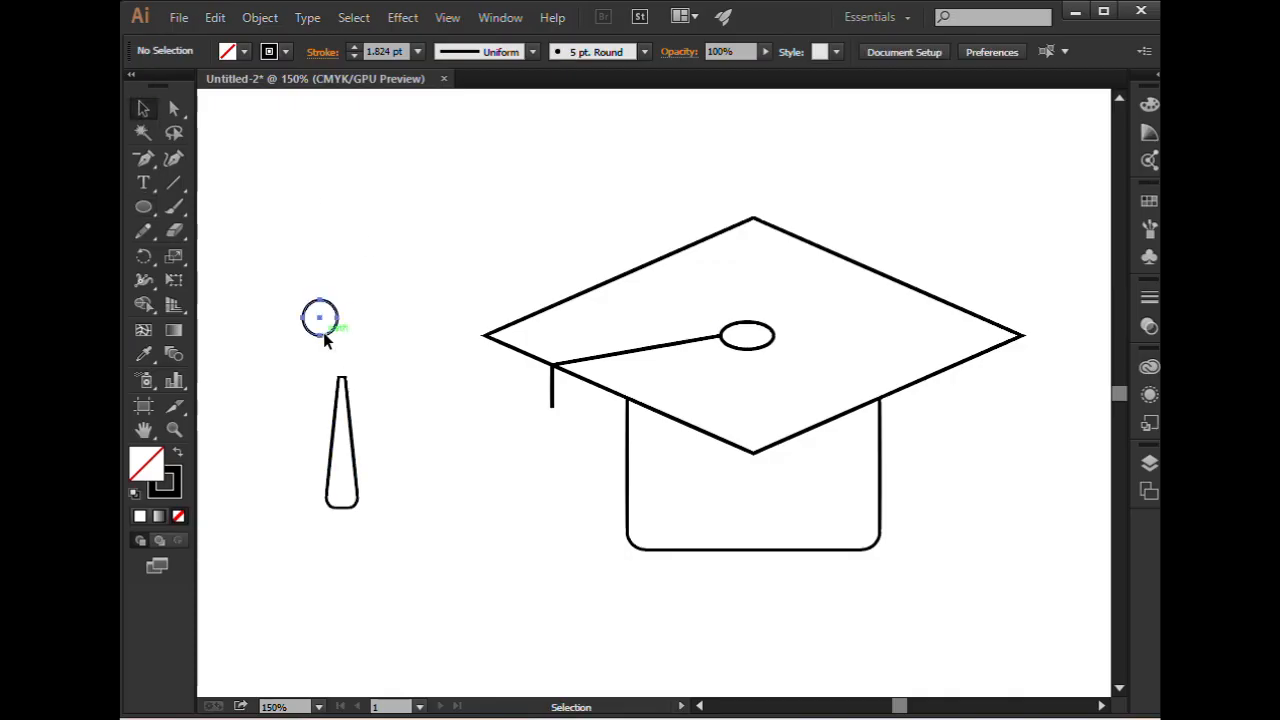
left_click_drag(325, 340, 352, 408)
left_click(408, 410)
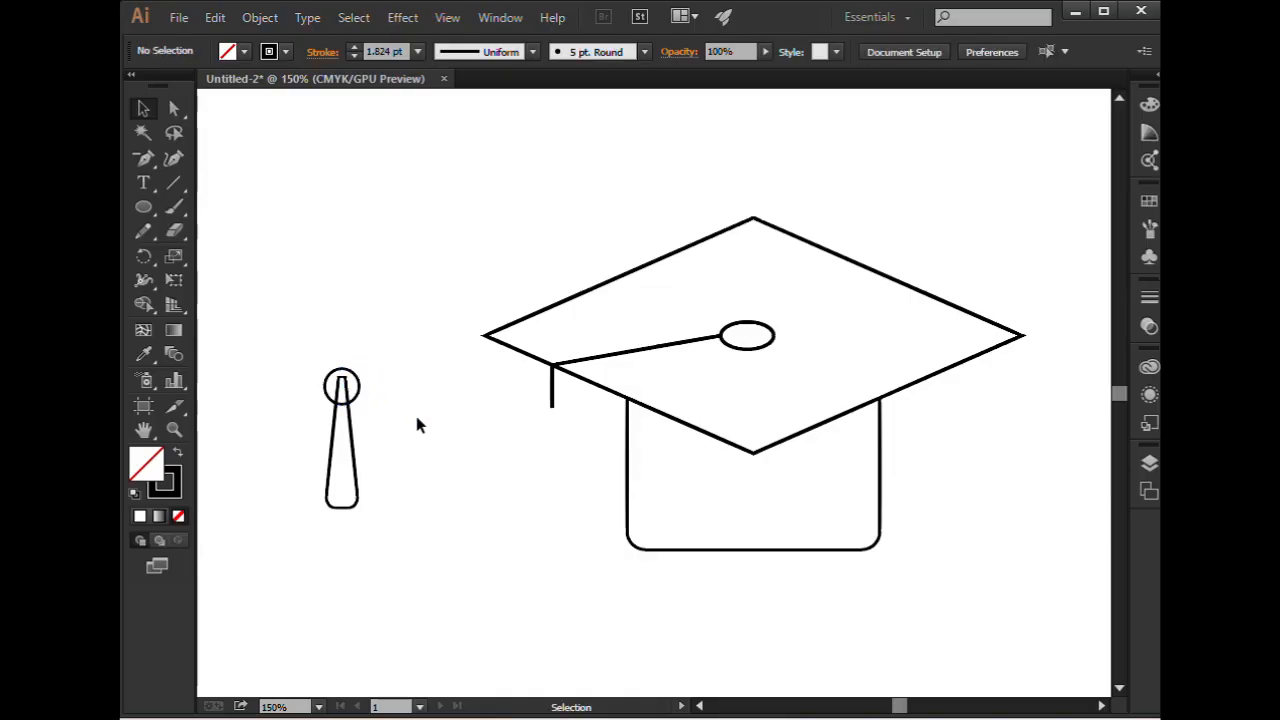
Unite the circle and the tapered shape into a single tassel outline with Pathfinder
left_click_drag(292, 300, 440, 577)
left_click(500, 17)
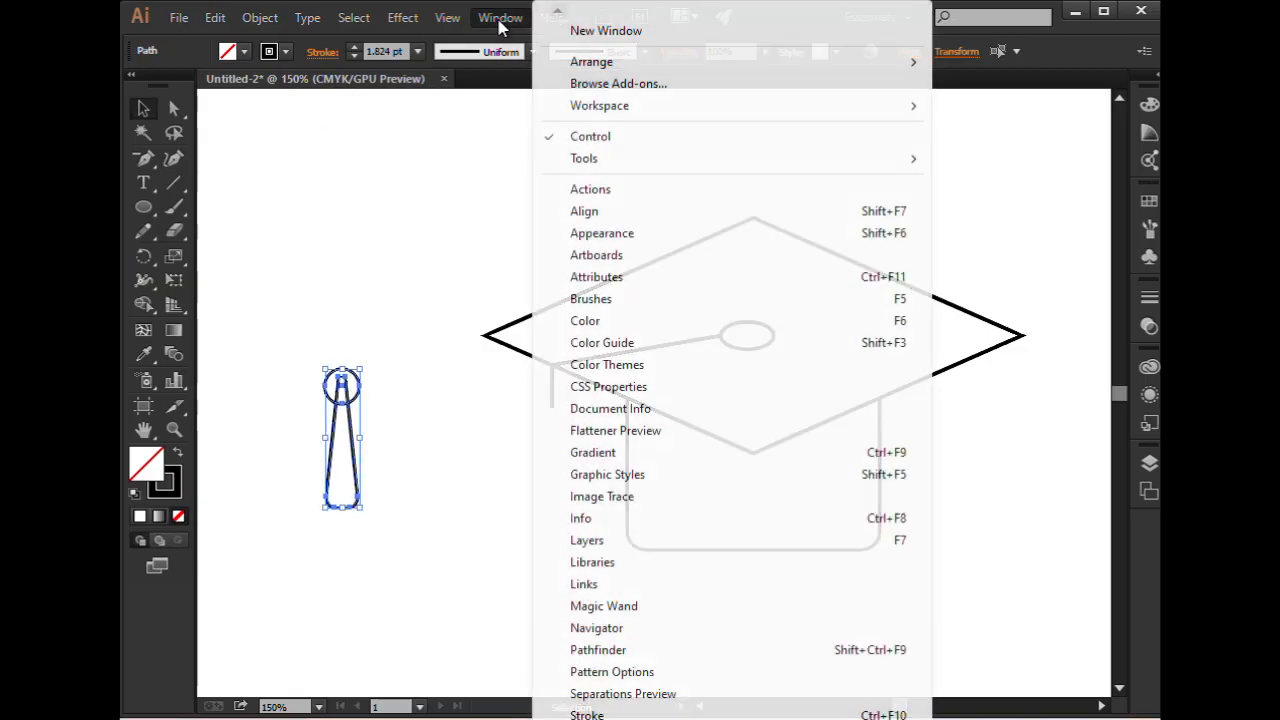
left_click(635, 650)
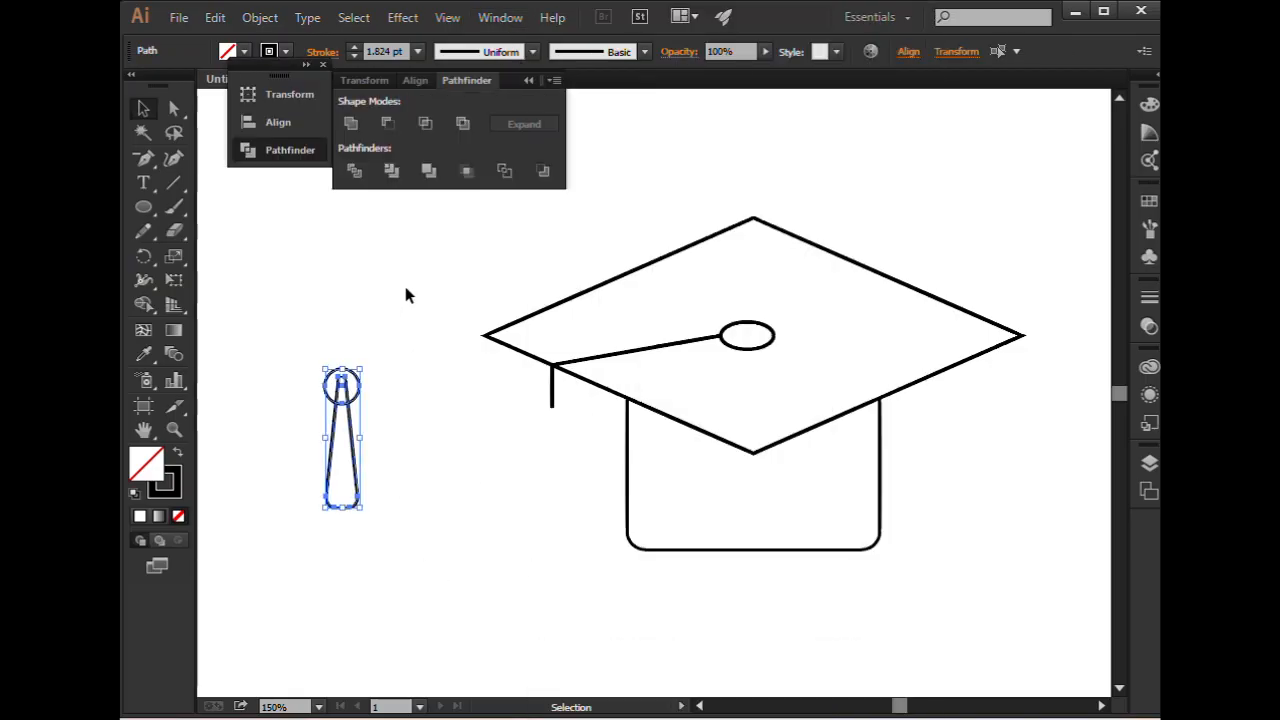
left_click(352, 123)
left_click(360, 249)
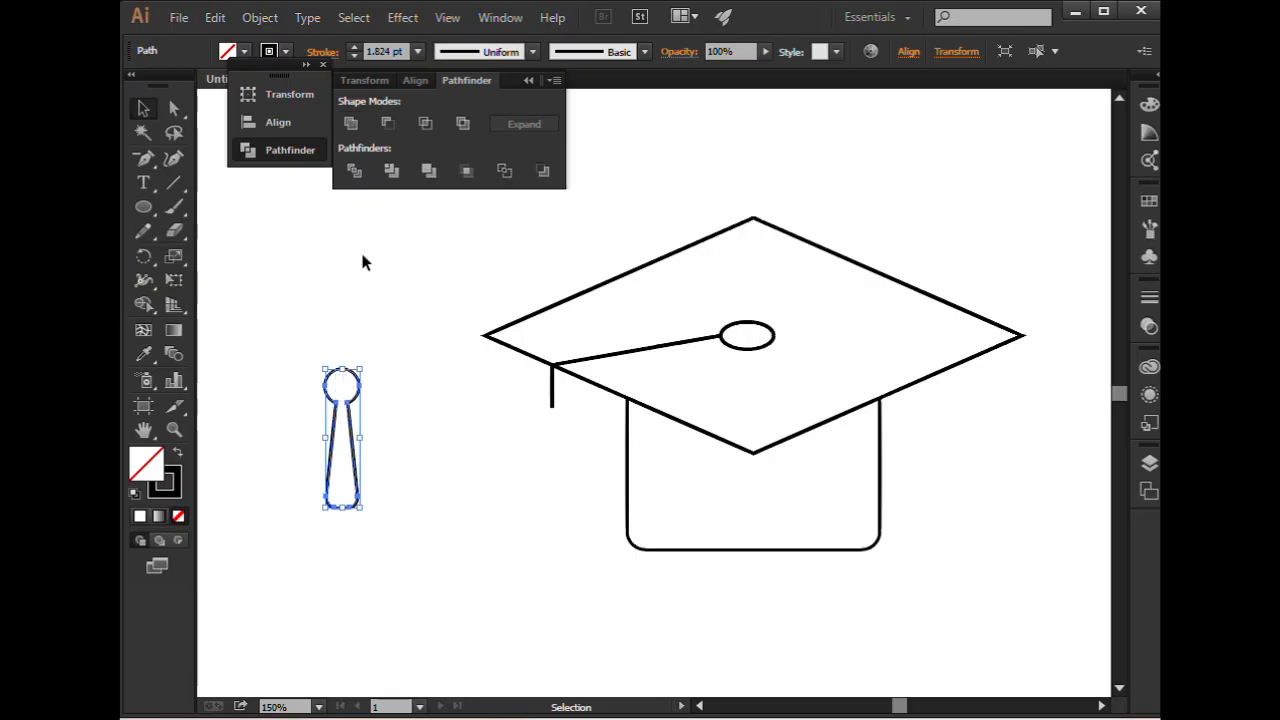
Make the tassel narrower and position its round head at the lower end of the short vertical cord line
left_click(359, 390)
left_click_drag(323, 437, 560, 435)
left_click(363, 414)
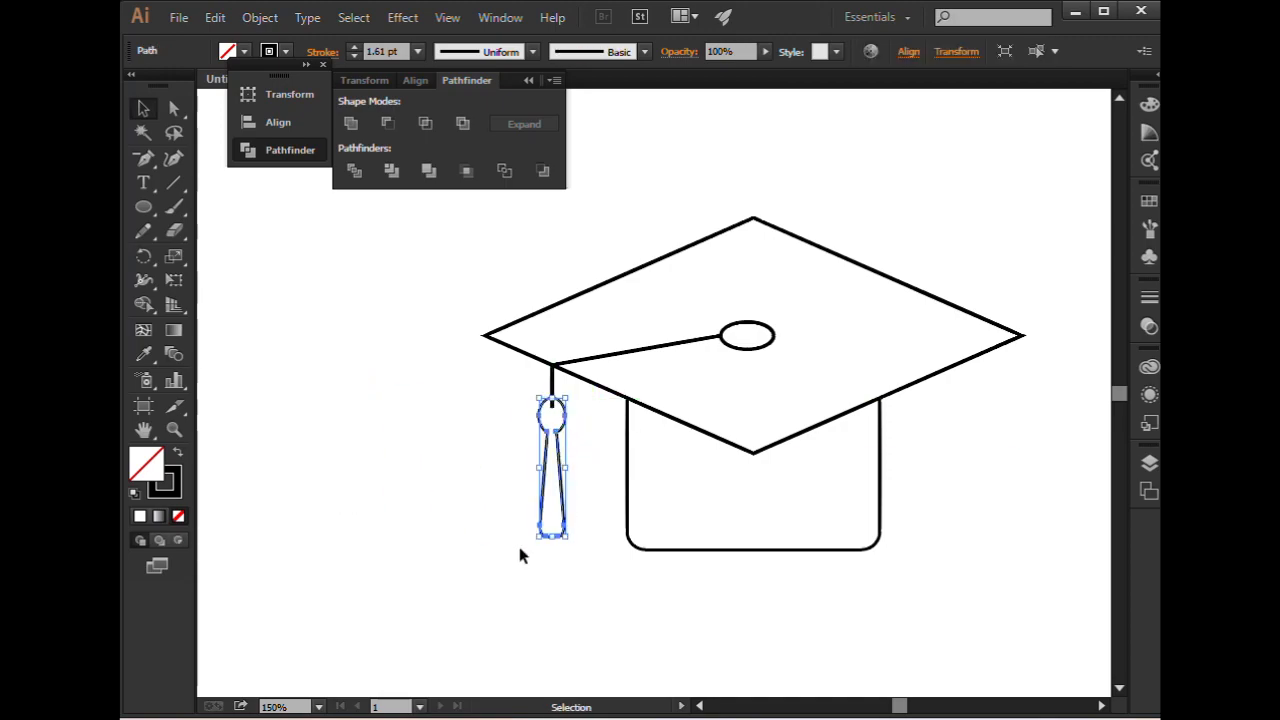
Lower the tassel by about 4 pt on its cord, then shorten it slightly from its lower end
left_click(517, 542)
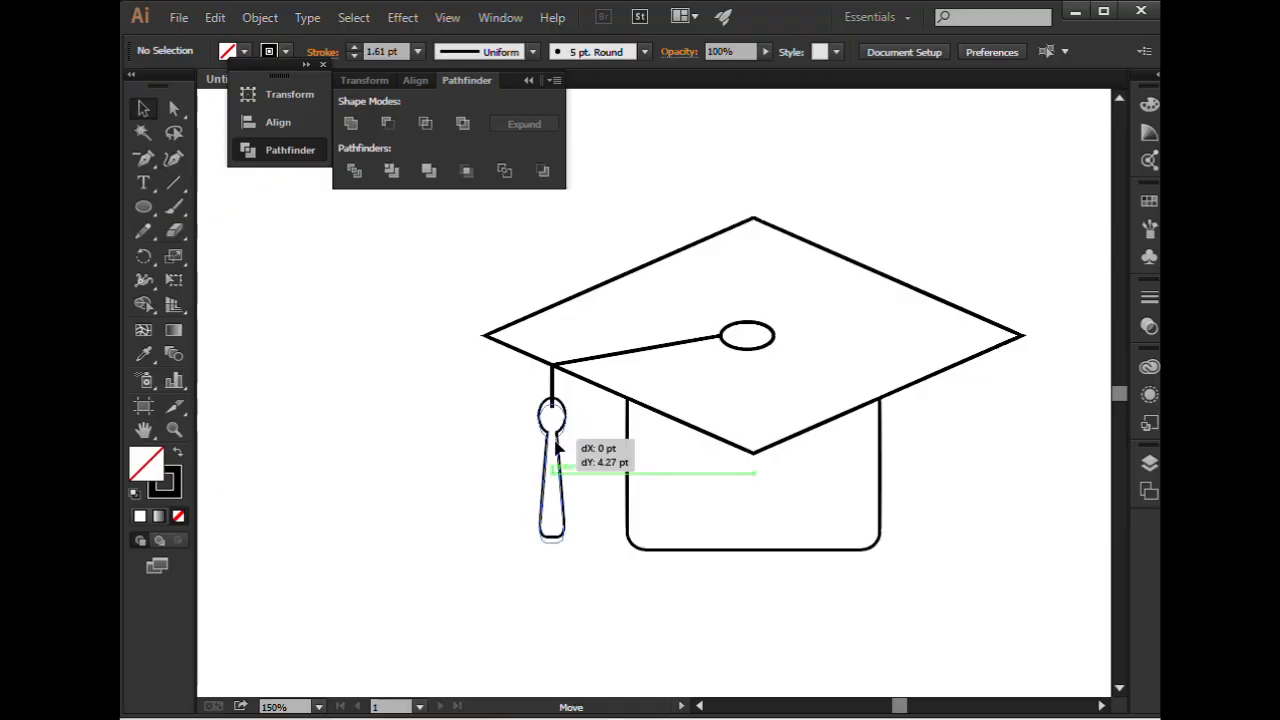
left_click(556, 440)
left_click(462, 558)
left_click(558, 548)
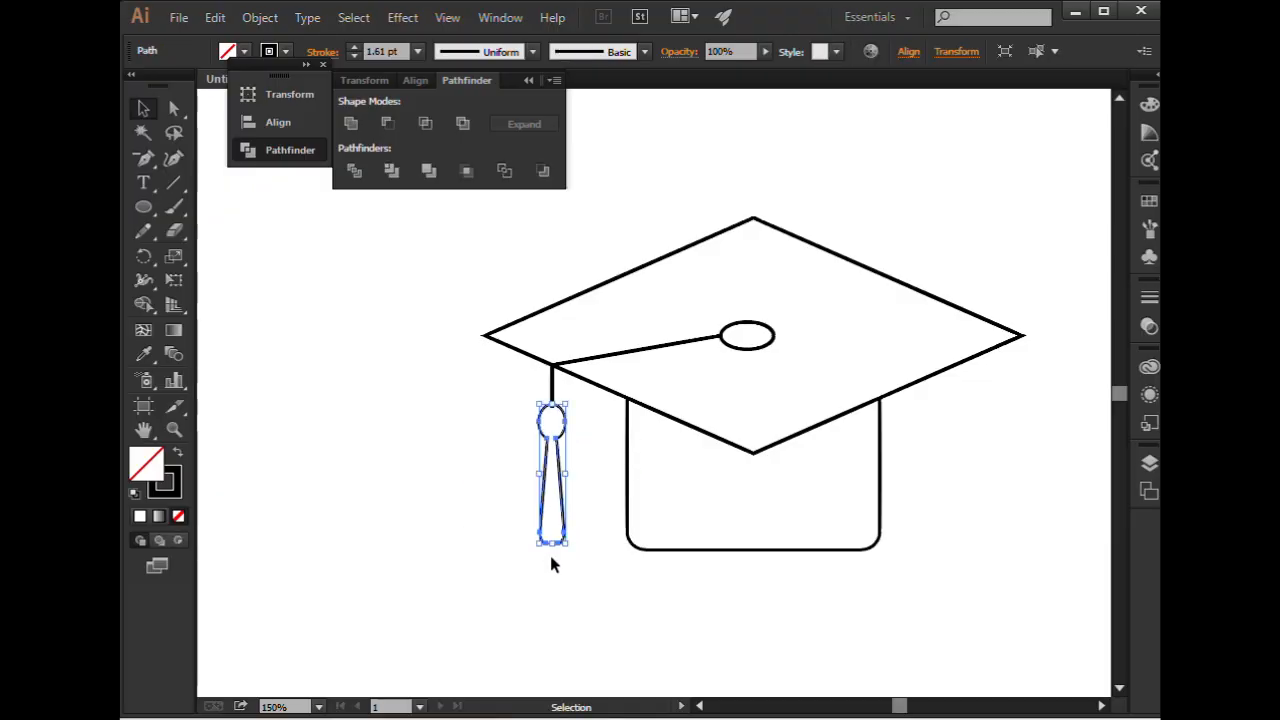
left_click_drag(553, 545, 553, 526)
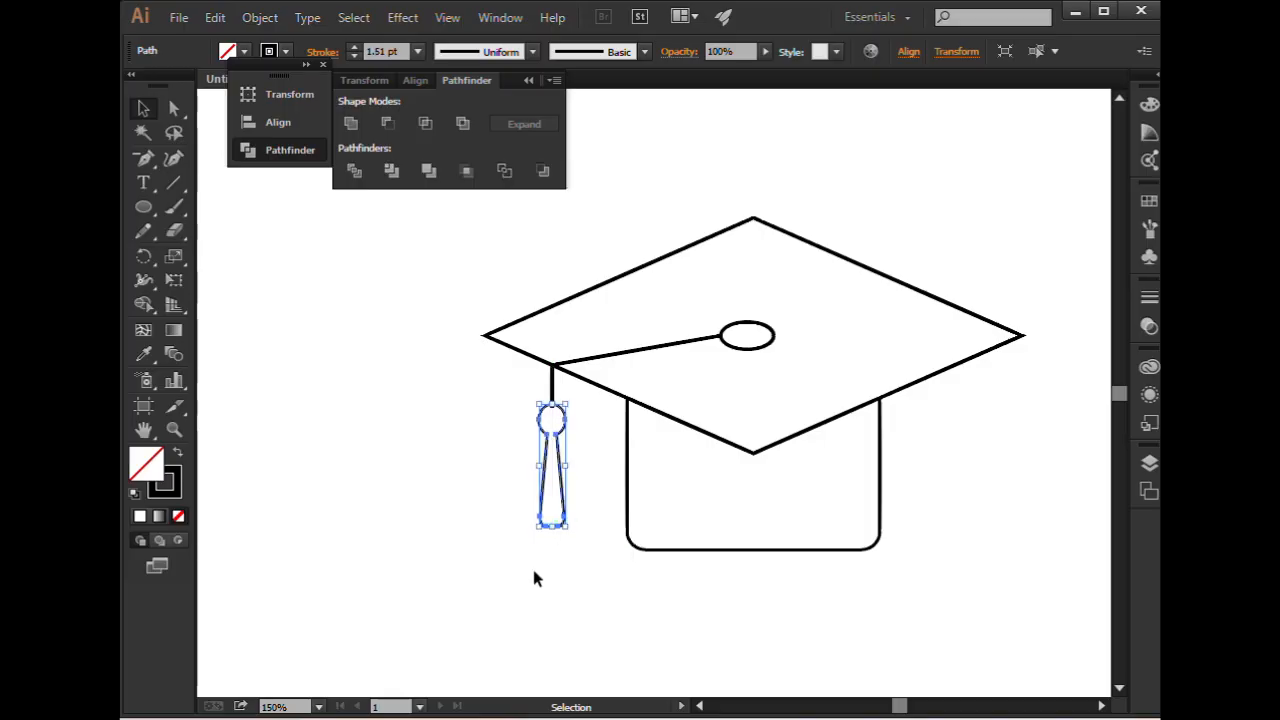
left_click(531, 568)
Nudge the tassel down so the top of its round head meets the lower end of the vertical cord exactly
left_click_drag(559, 423, 563, 436)
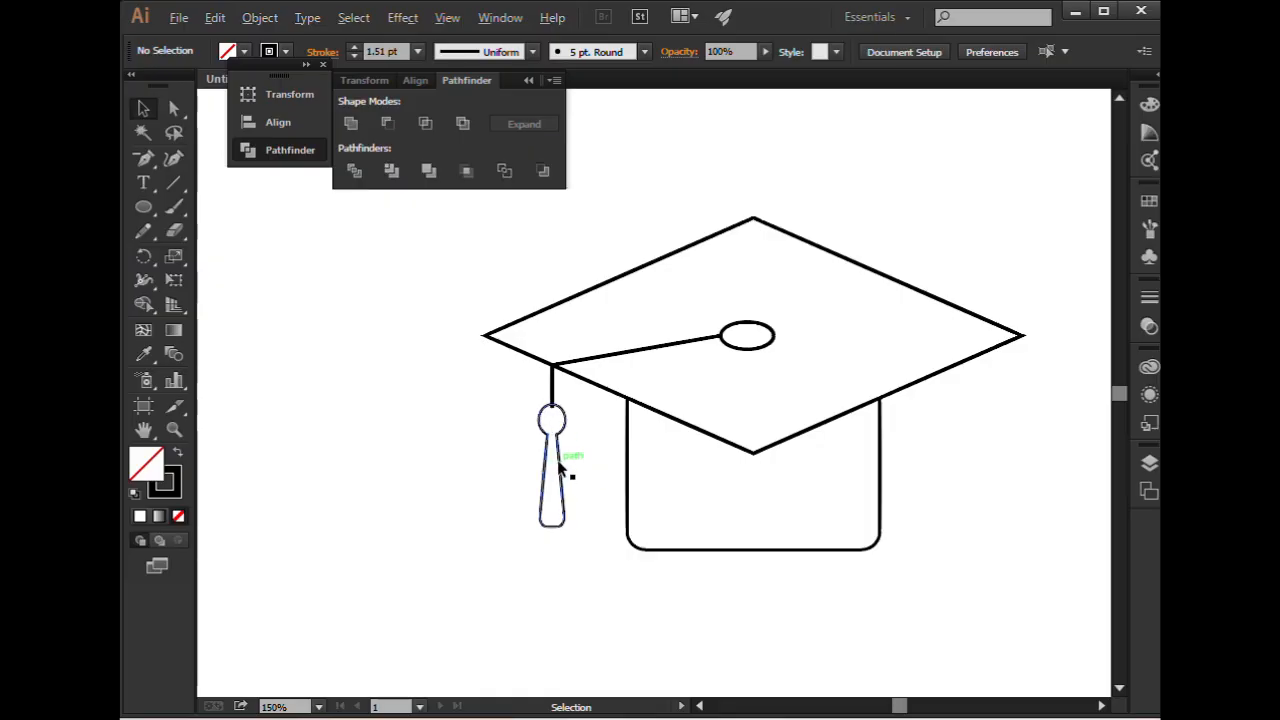
scroll(560, 460, "up", 3)
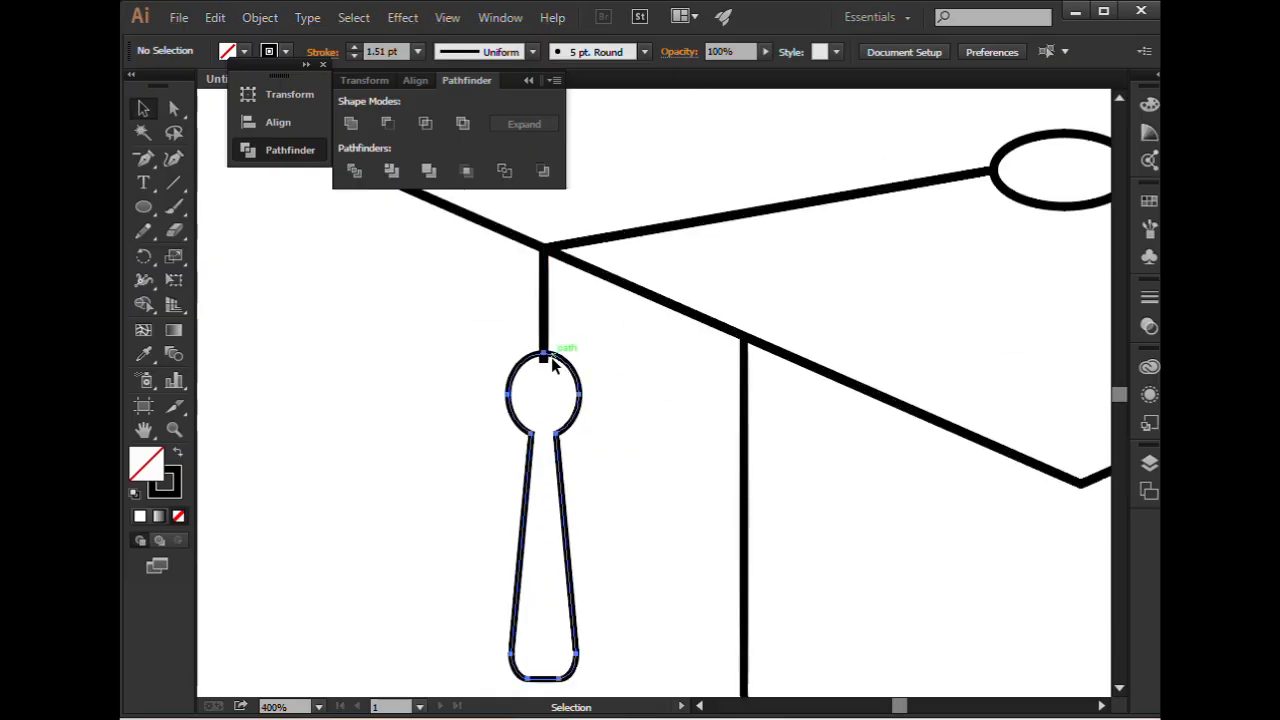
left_click_drag(553, 365, 553, 375)
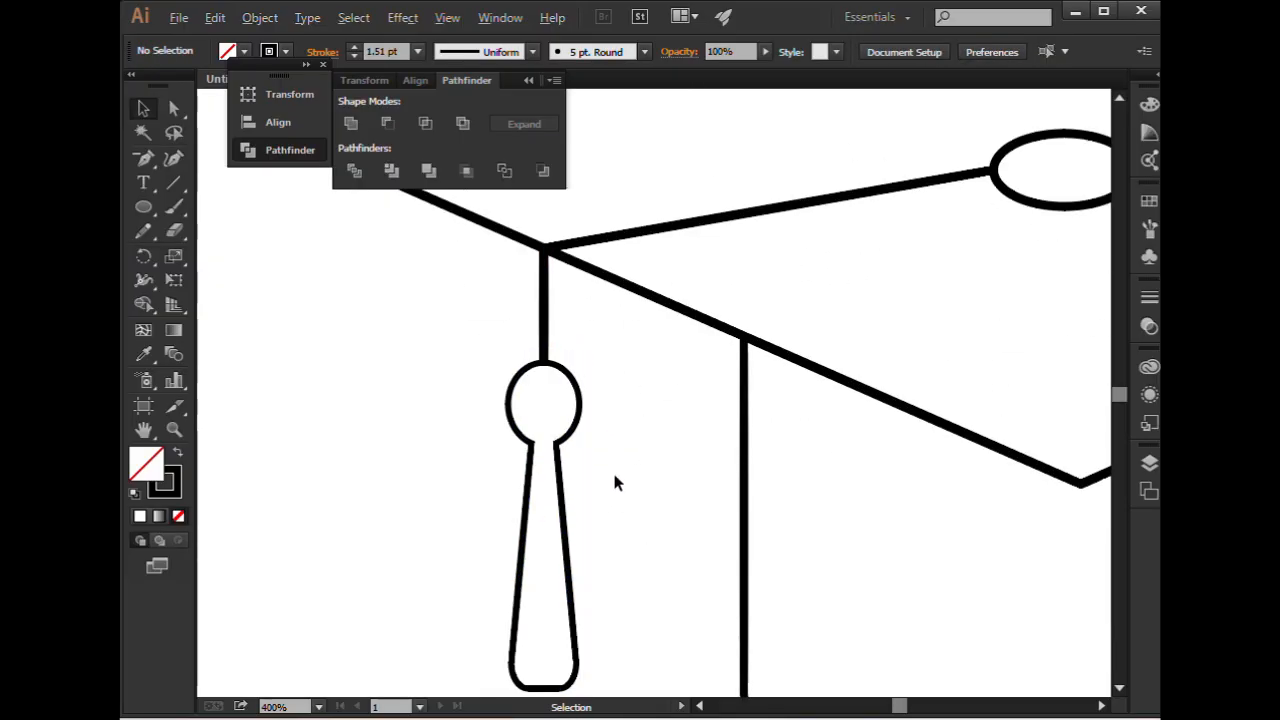
scroll(615, 482, "down", 2)
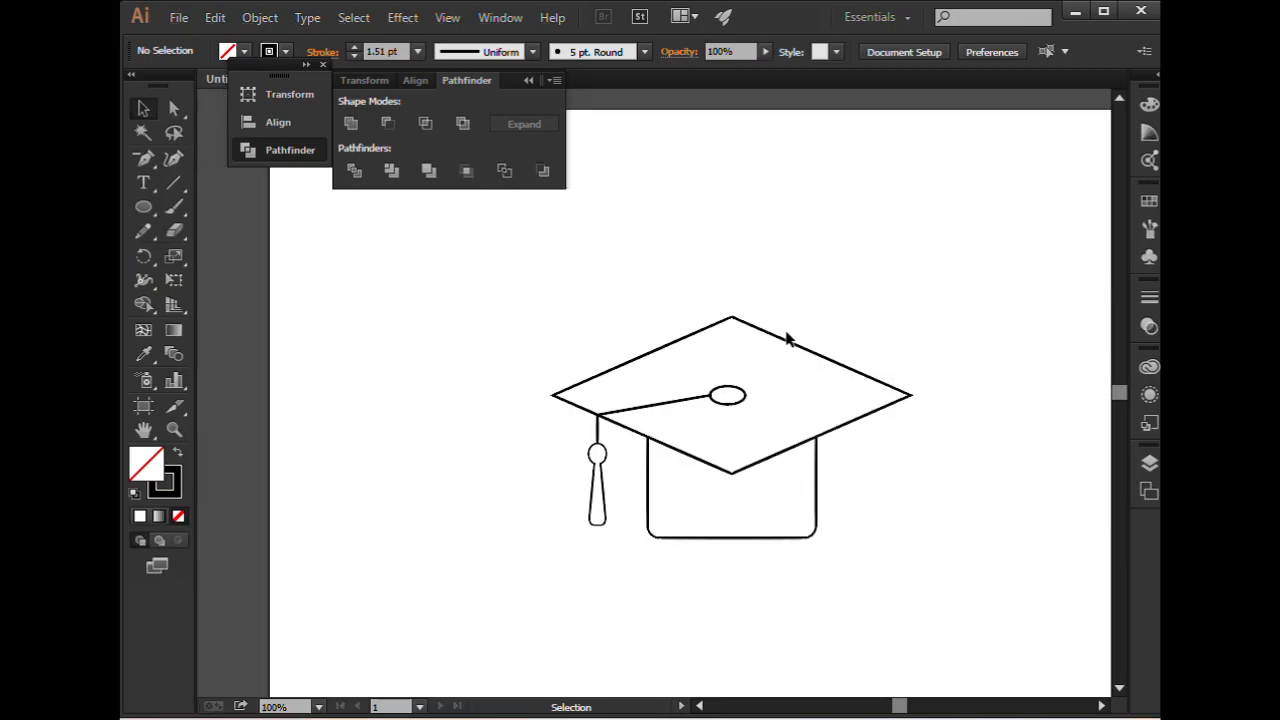
Group all parts of the graduation cap, including the cord and tassel, into one object
left_click(530, 81)
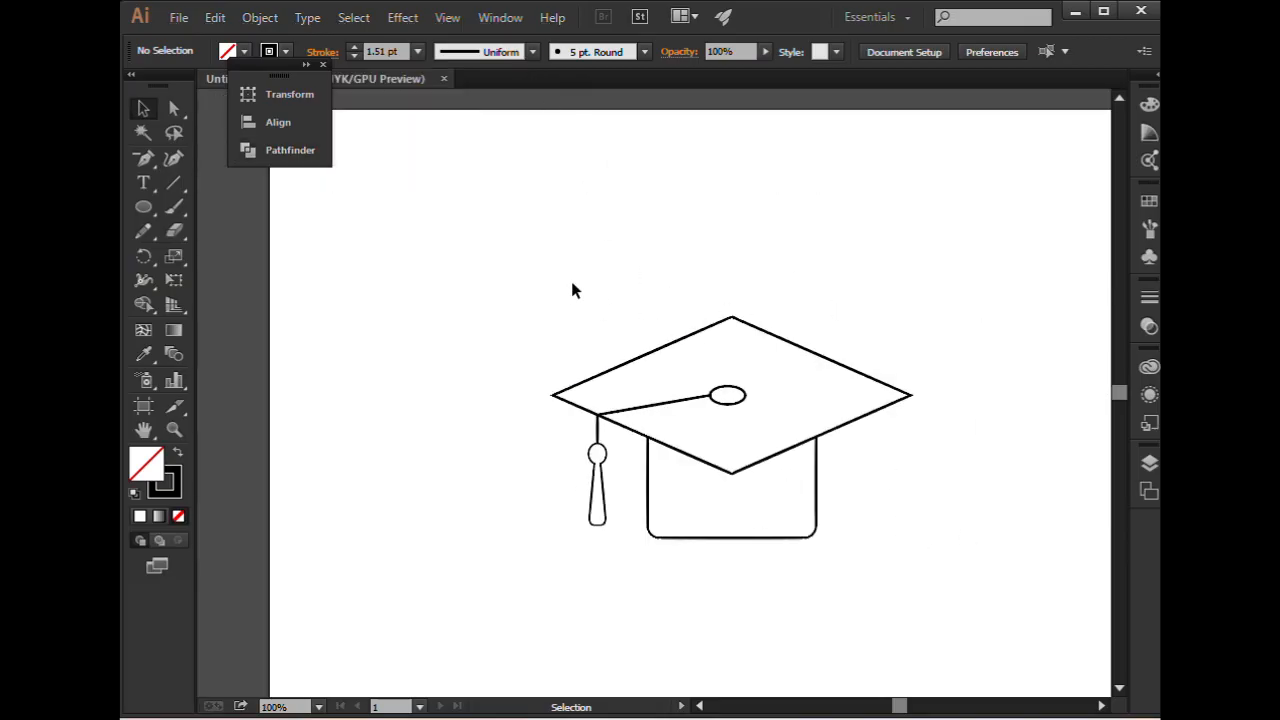
left_click_drag(573, 290, 1011, 621)
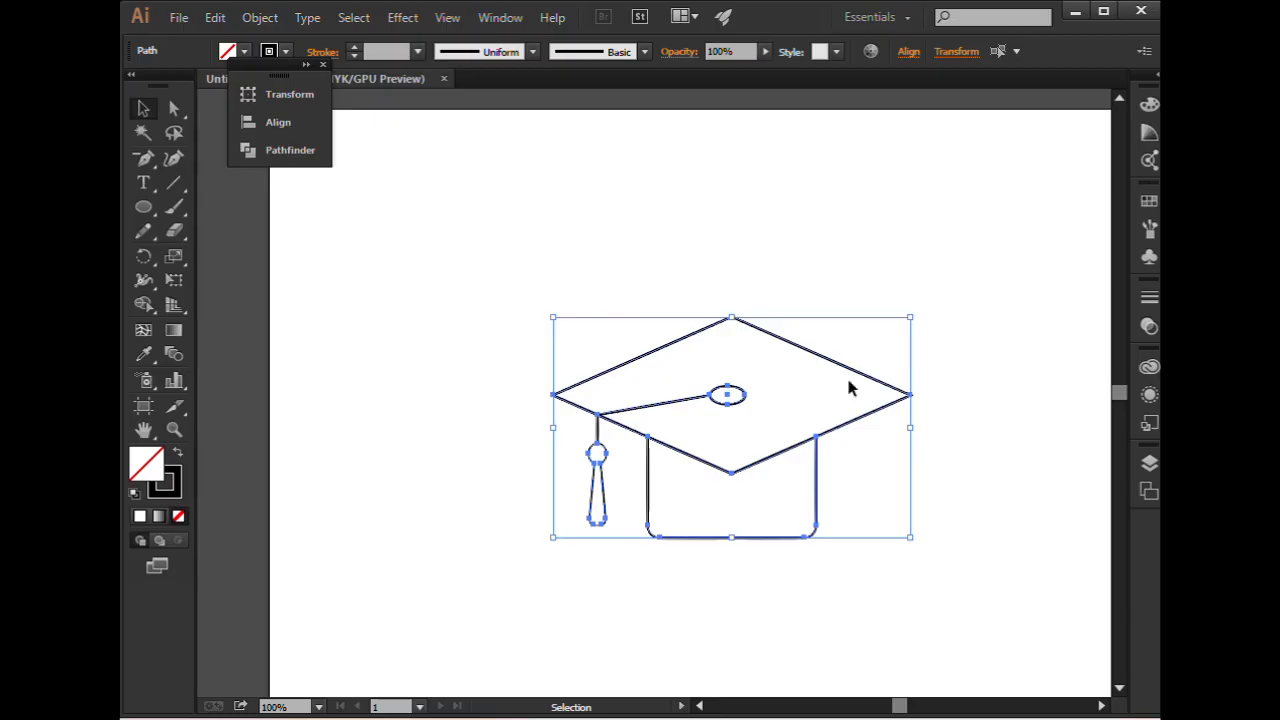
left_click(259, 17)
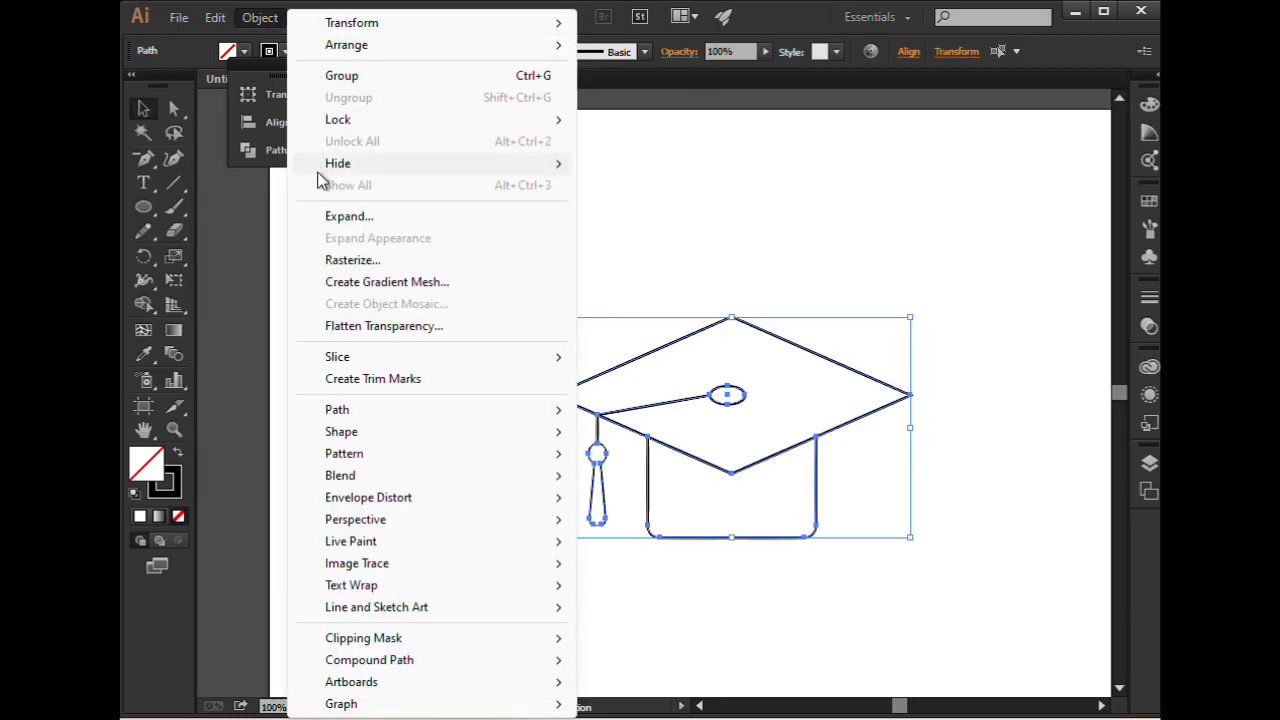
left_click(350, 76)
left_click(886, 259)
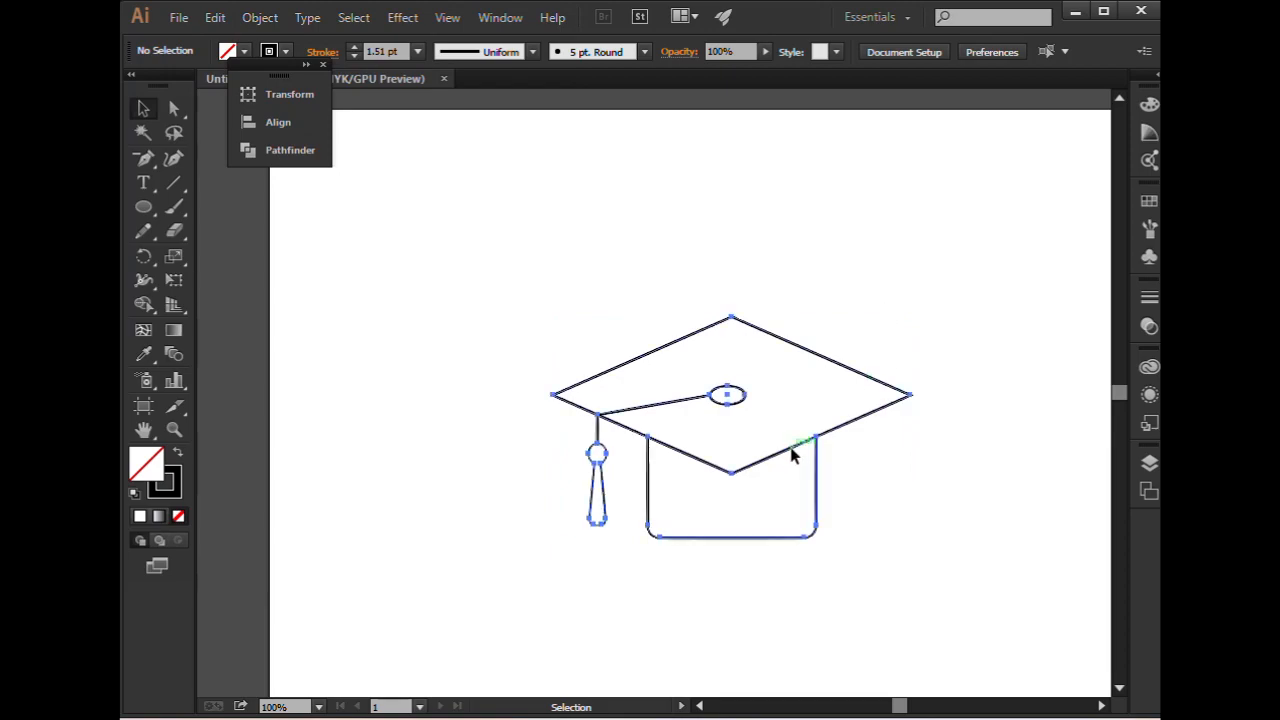
Move the grouped cap slightly up and left on the artboard, and close the floating Transform, Align and Pathfinder set
left_click_drag(800, 440, 807, 296)
left_click(856, 410)
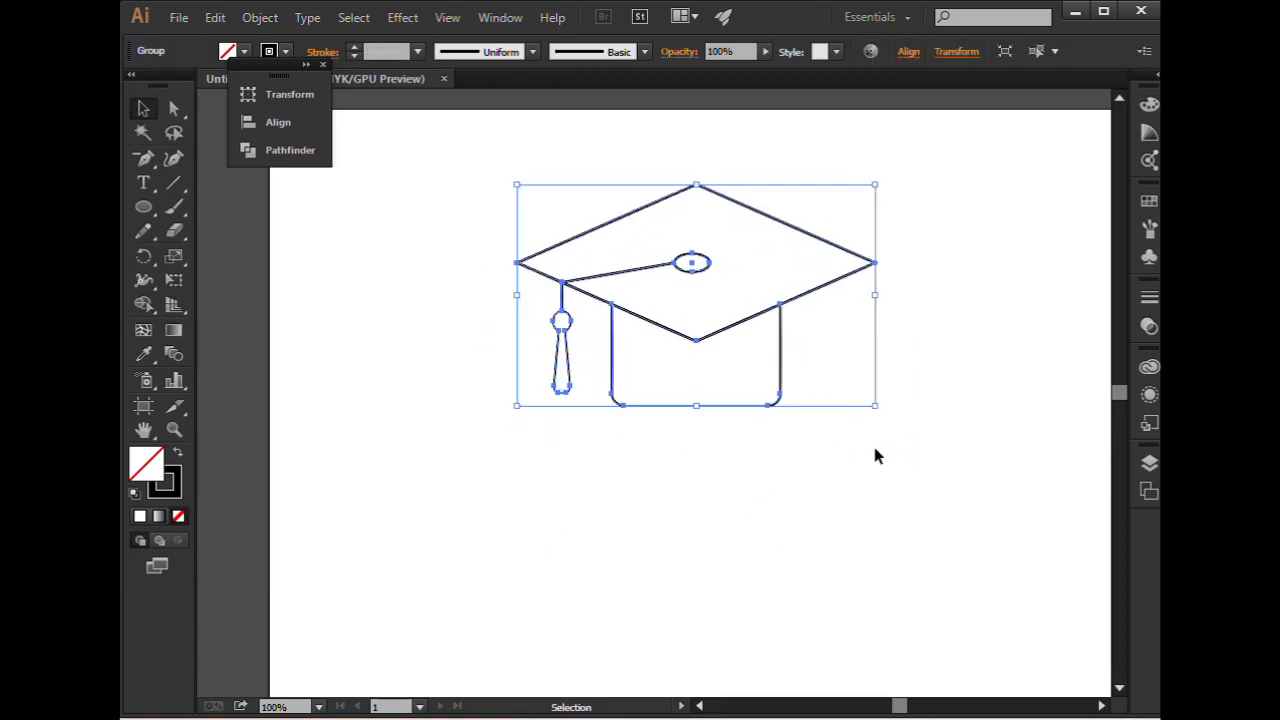
left_click(872, 442)
left_click_drag(741, 414, 736, 507)
left_click(800, 442)
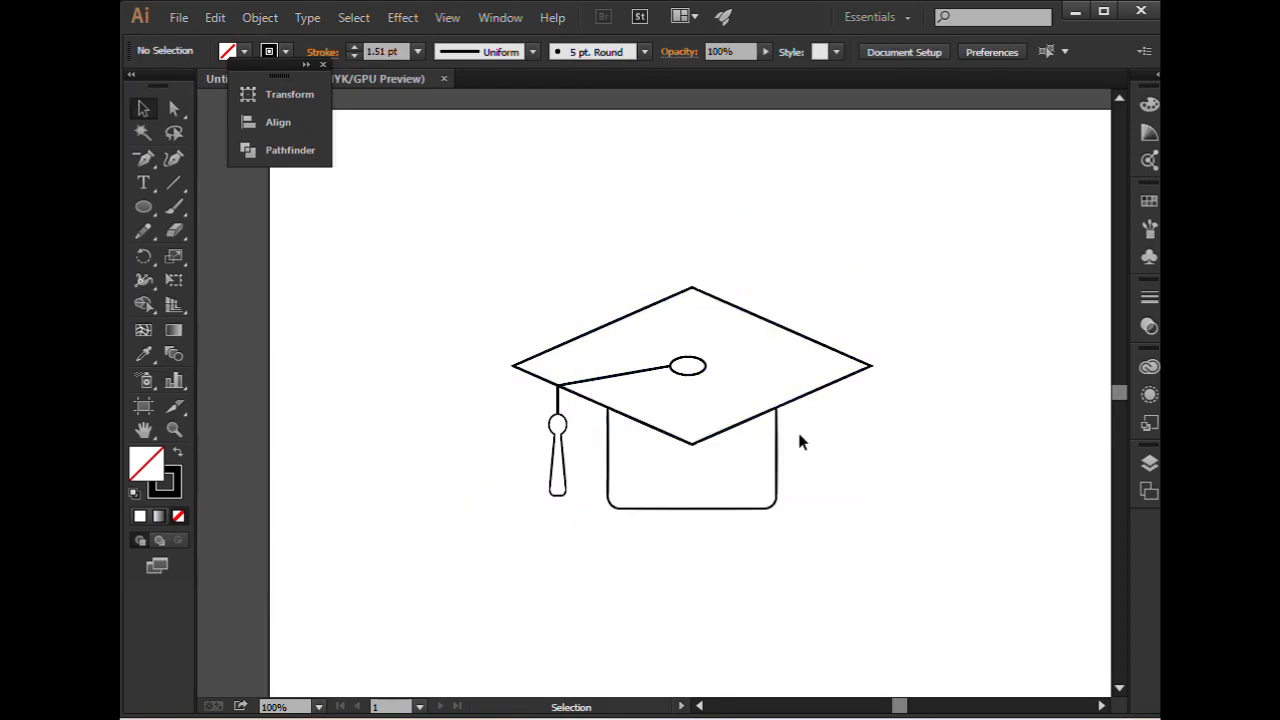
left_click(321, 64)
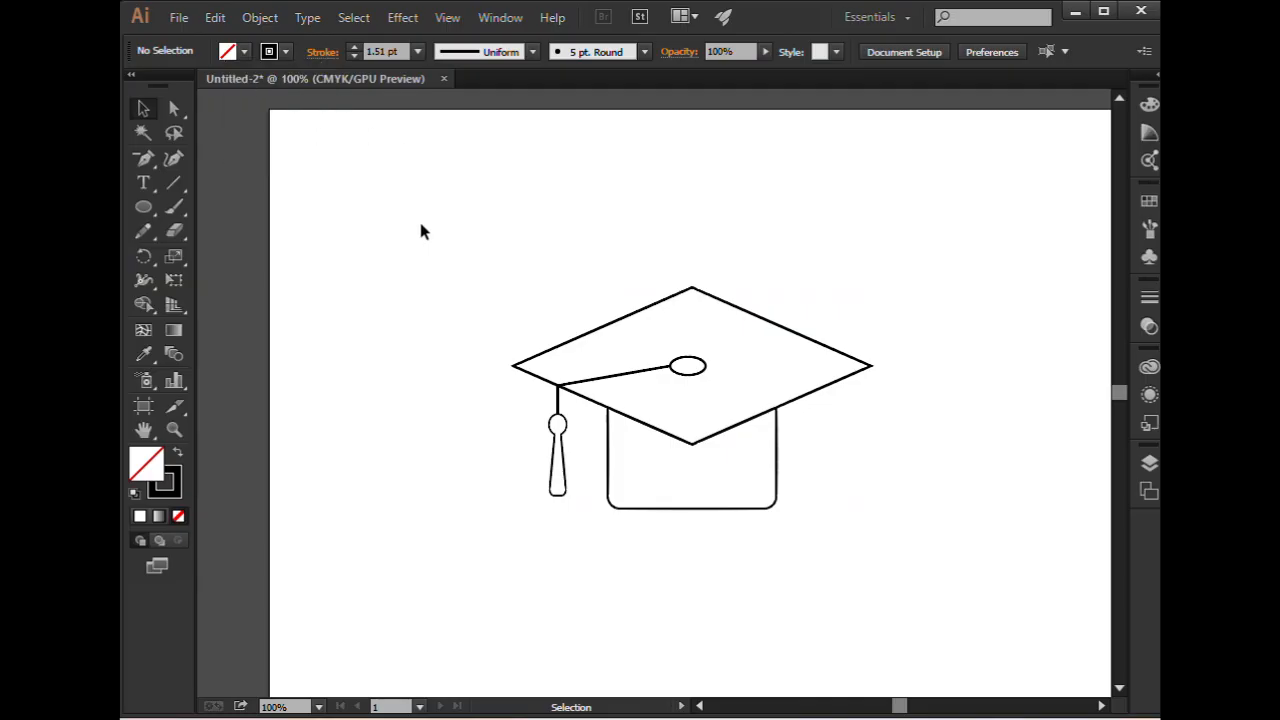